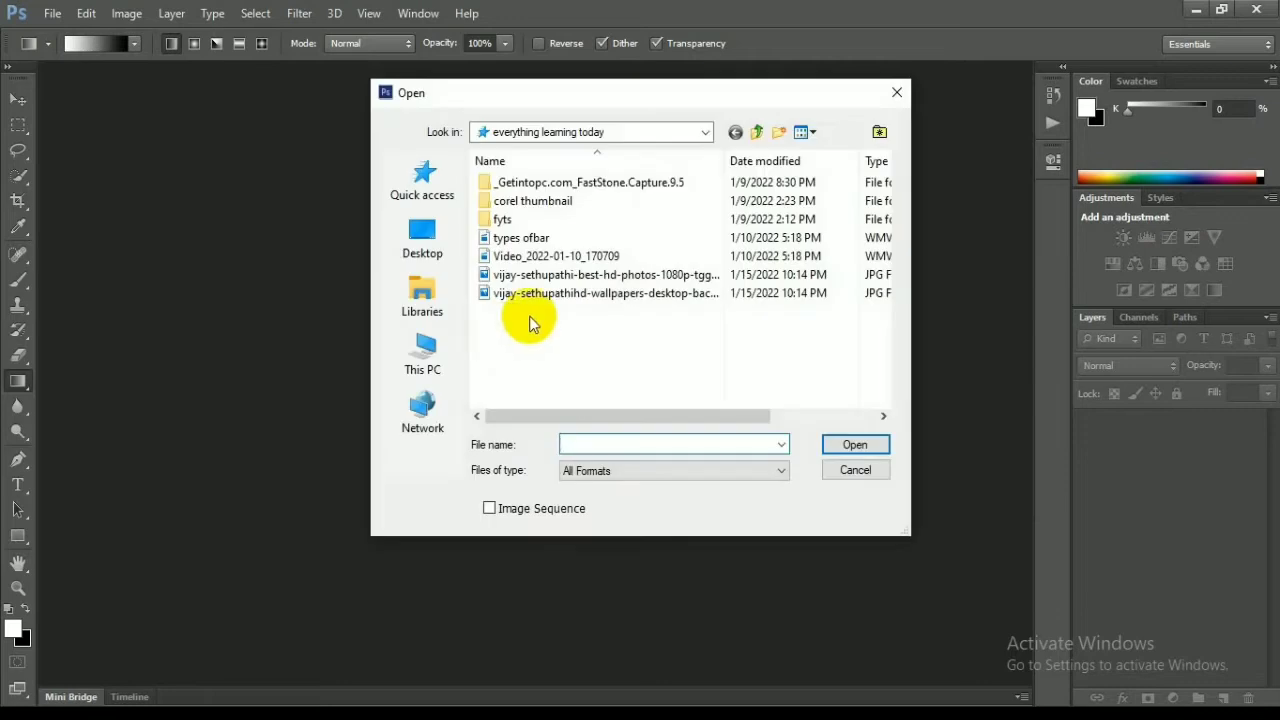
Open the vijay-sethupathi-best-hd-photos-1080p-tggzue-1697x2262.jpg photo from the everything learning today folder.
click(520, 275)
click(829, 450)
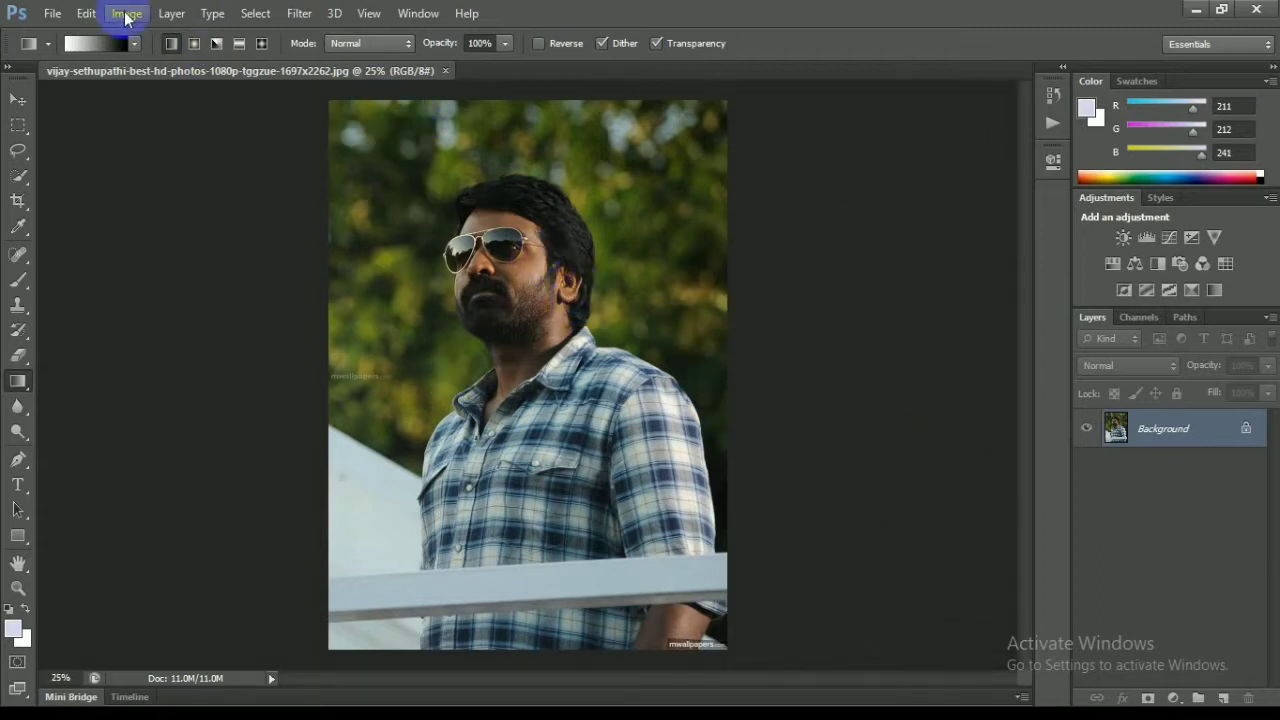
Try a Color Balance adjustment on the photo's midtones with green at +17 and blue at +20, and discard it.
click(127, 15)
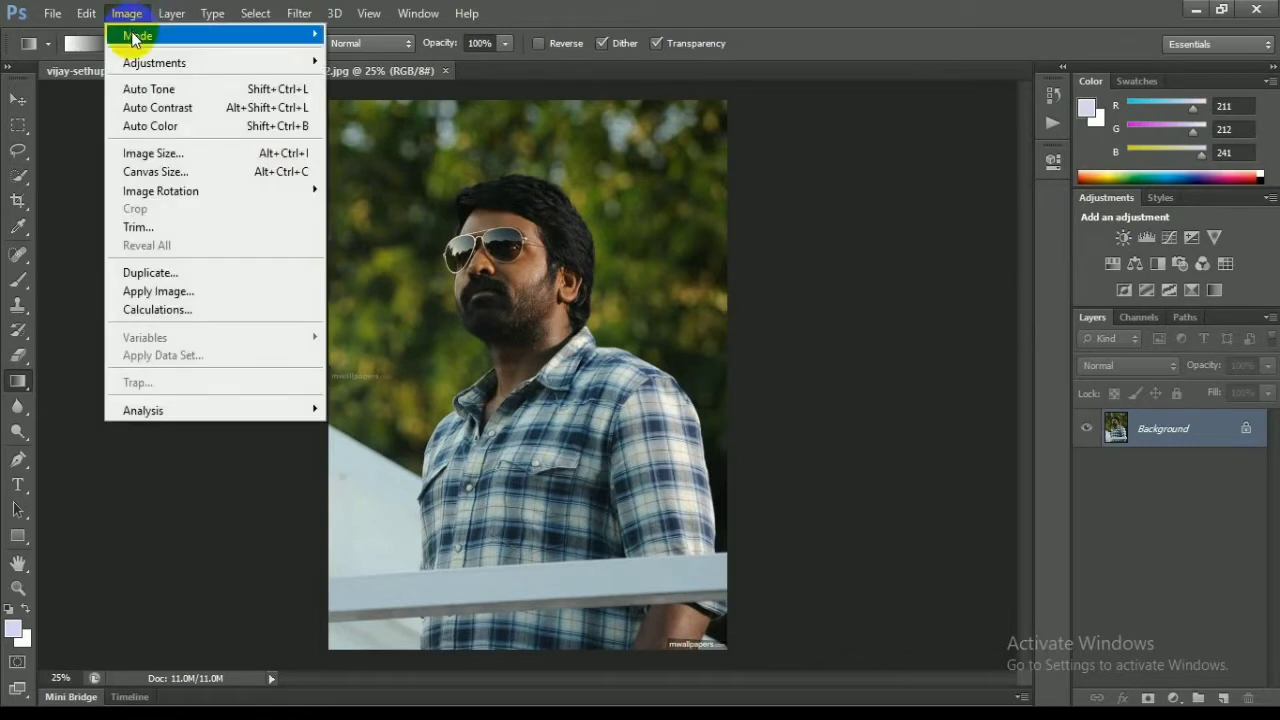
click(140, 62)
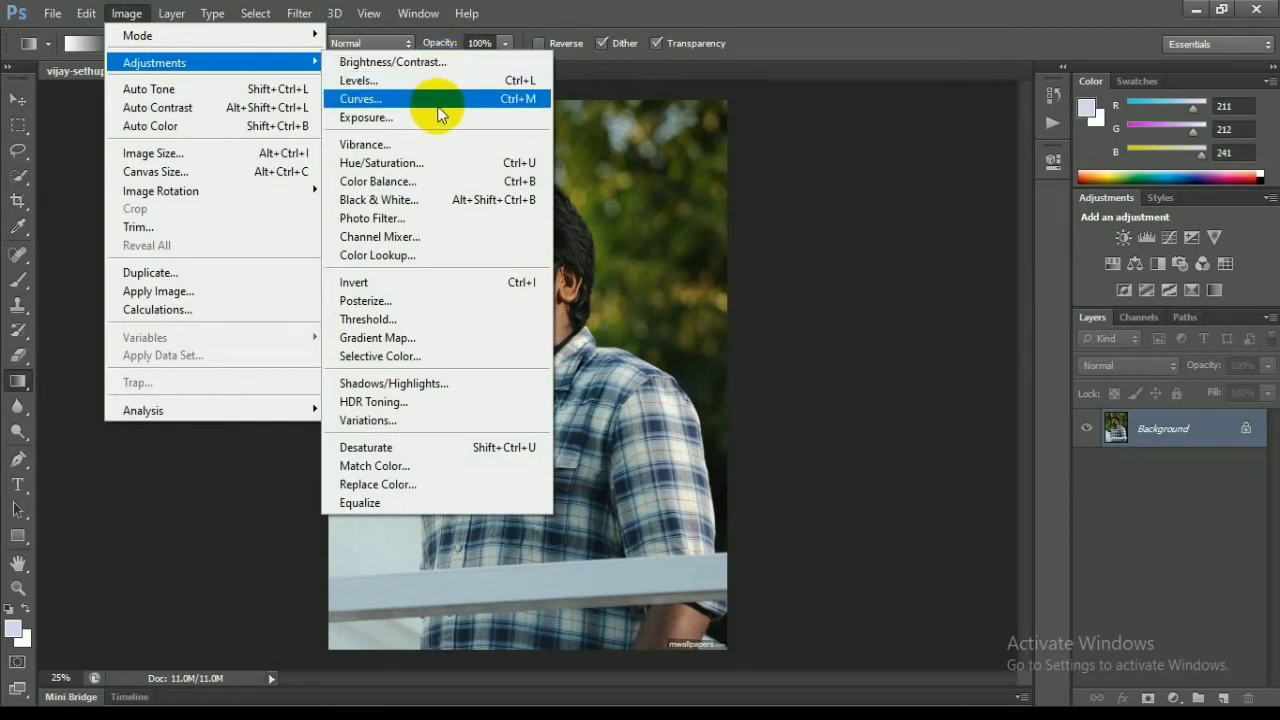
click(463, 181)
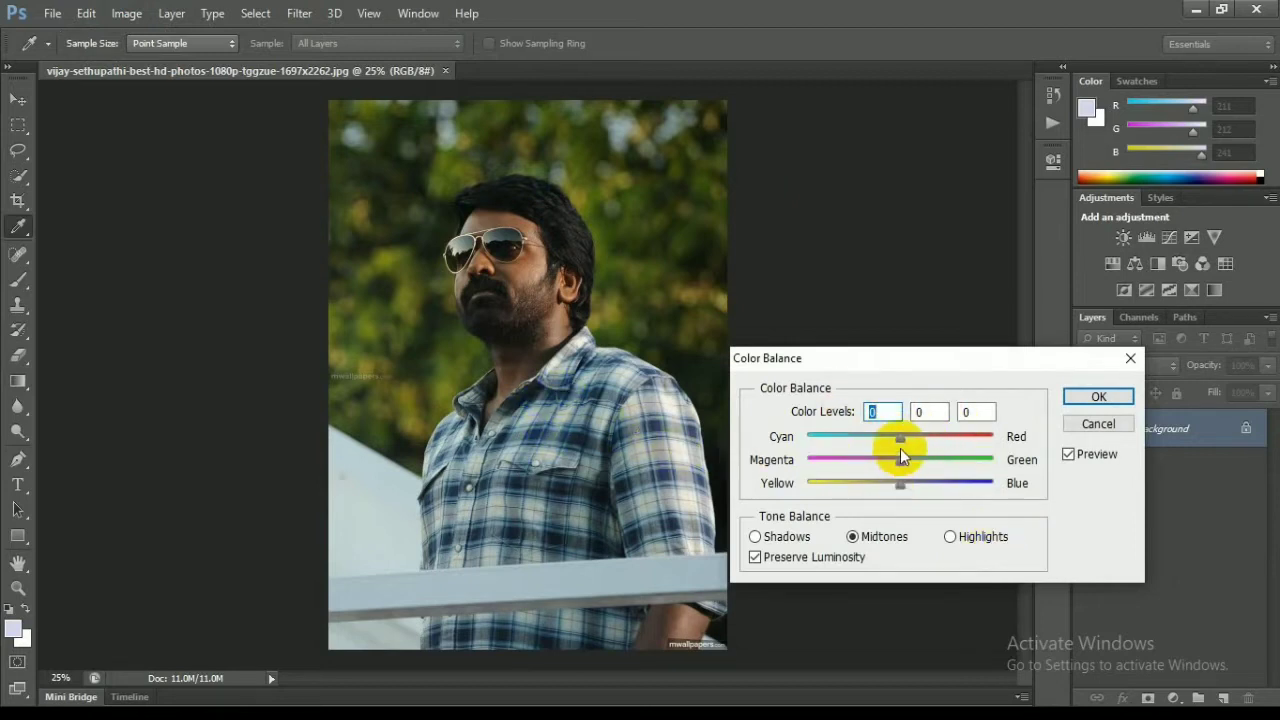
drag(900, 440, 891, 441)
drag(903, 441, 933, 465)
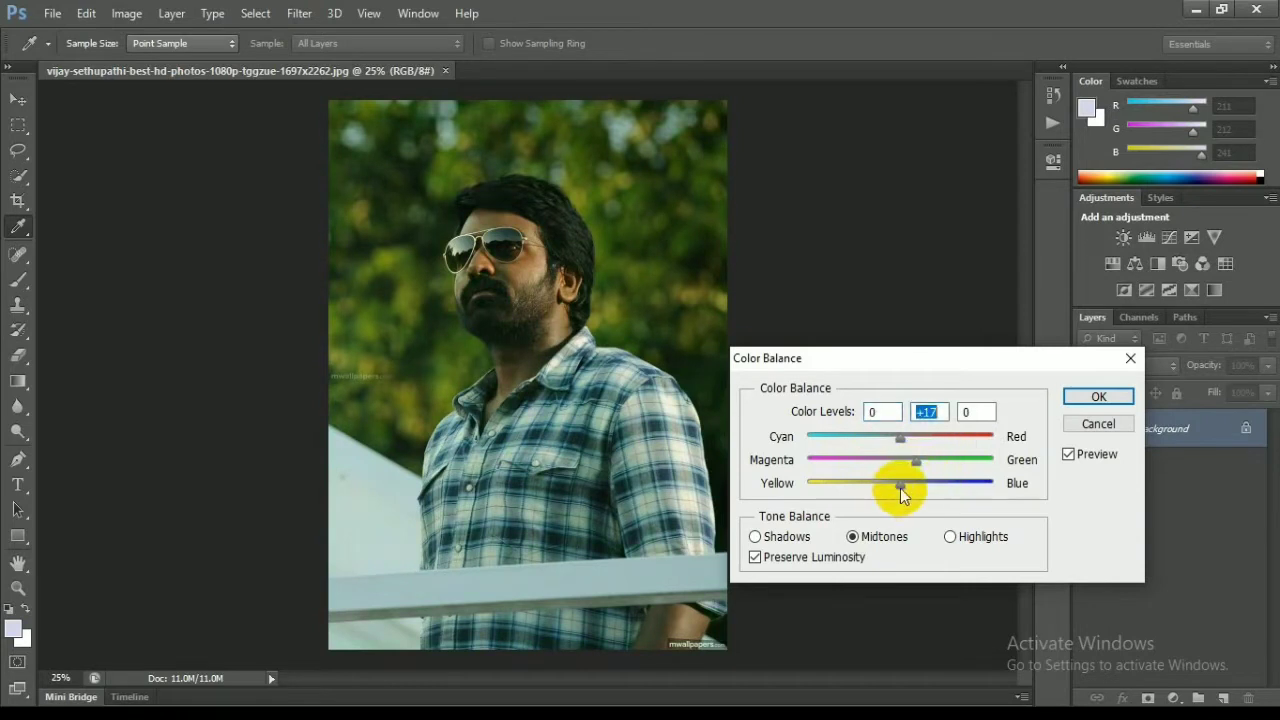
drag(900, 488, 993, 489)
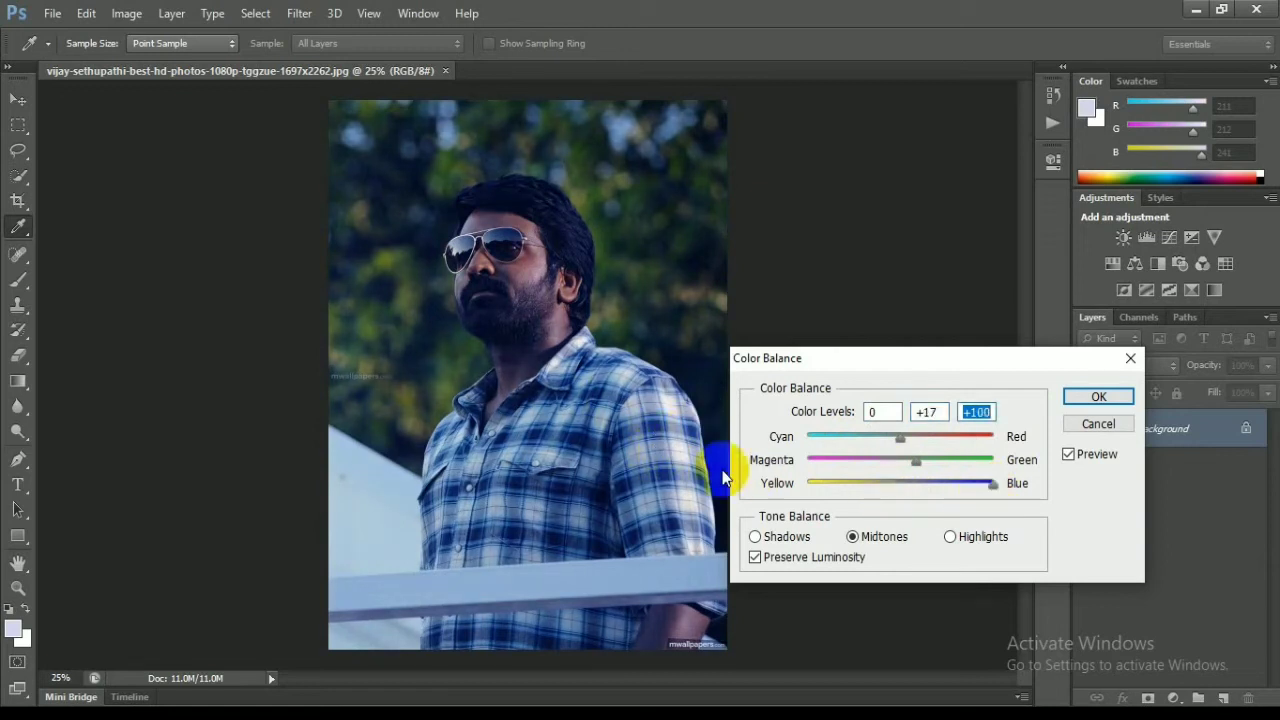
drag(992, 486, 919, 489)
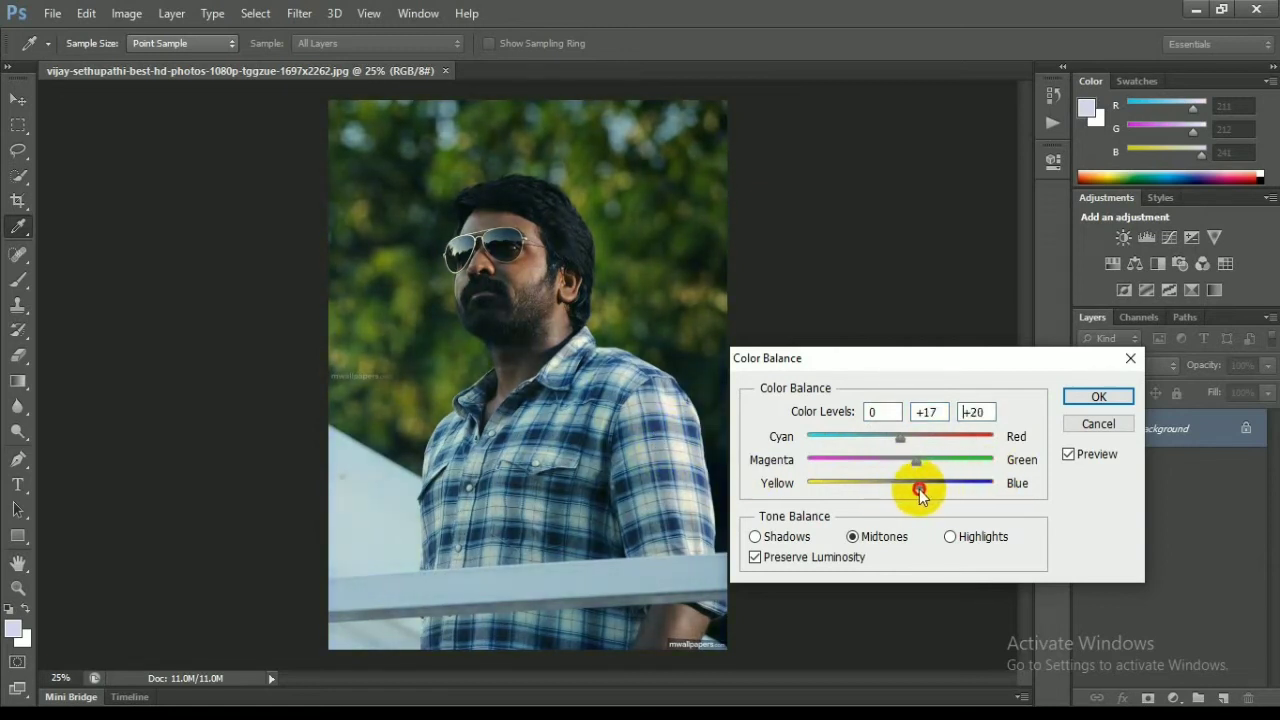
click(1084, 425)
Set the foreground colour's red value to 112 and sample colours across the photo with Color Balance open, discarding the adjustment.
key(g)
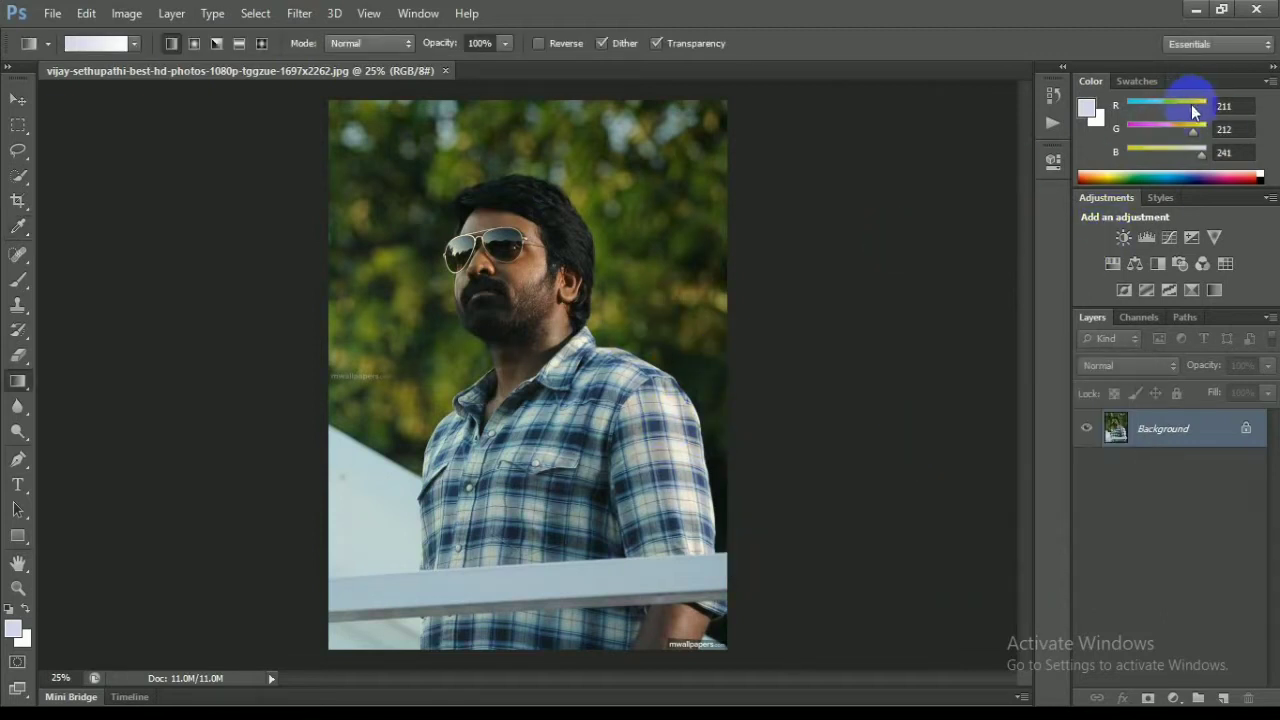
drag(1192, 107, 1162, 112)
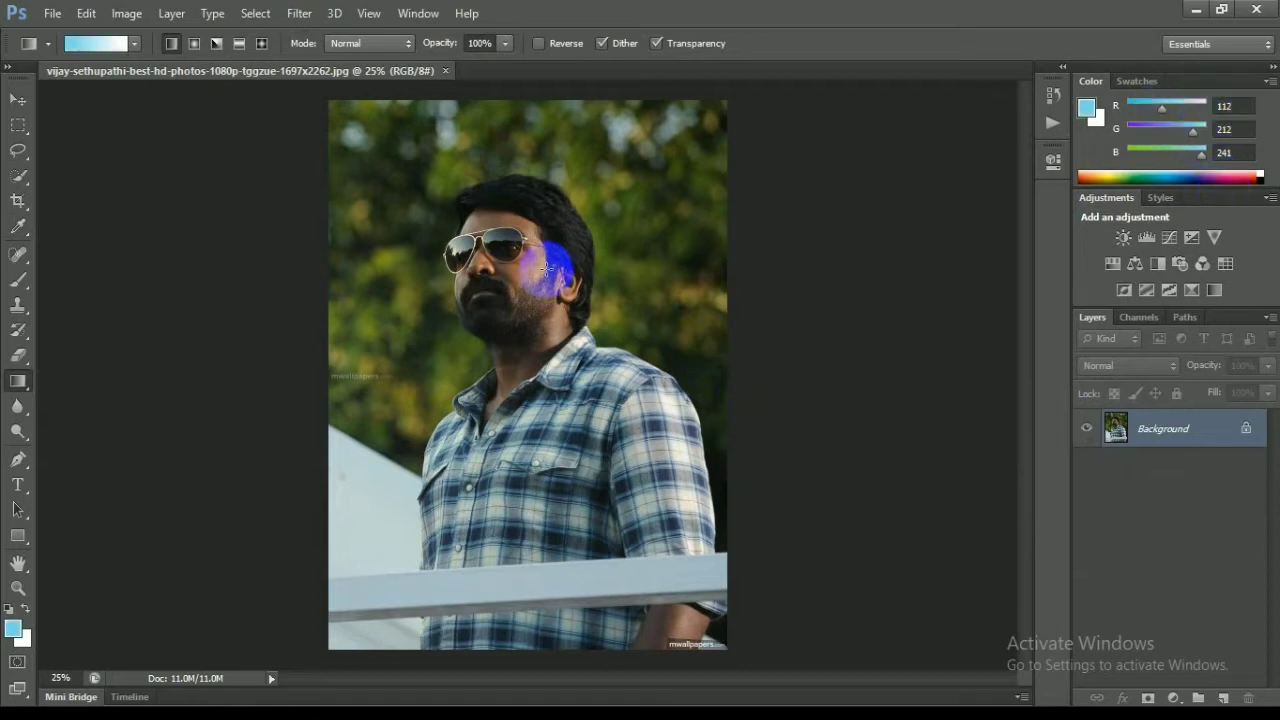
key(ctrl+b)
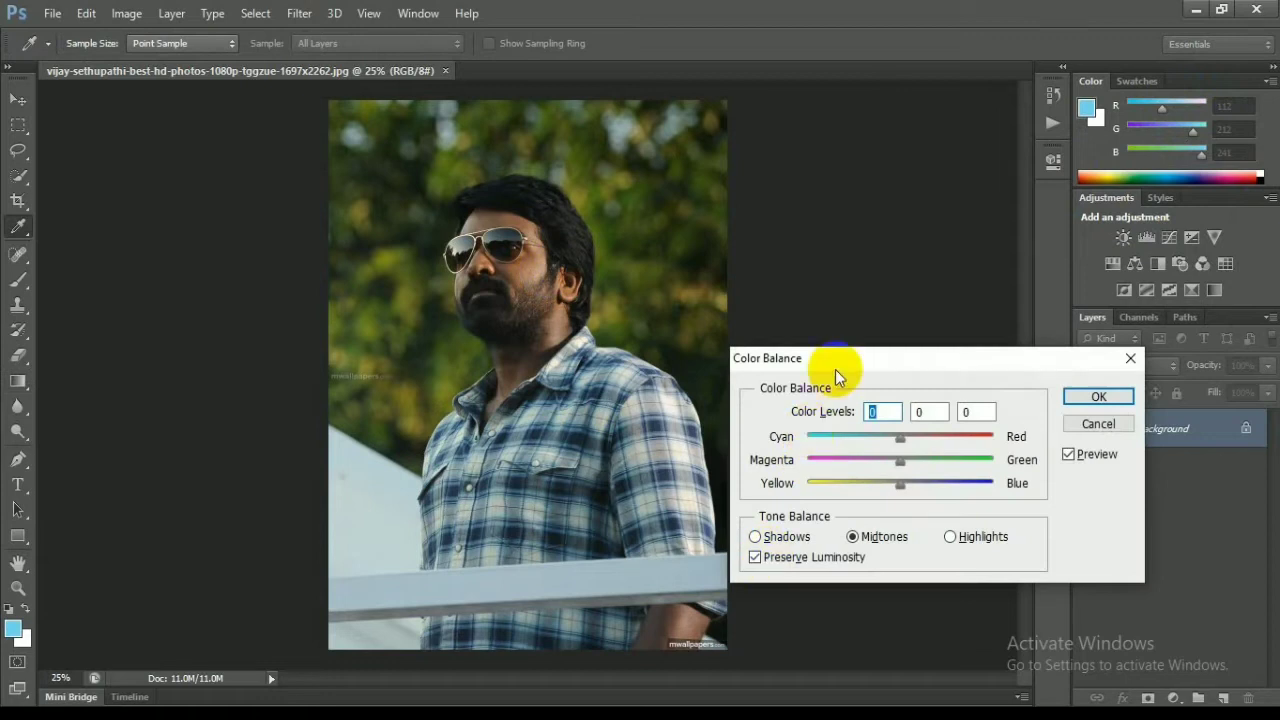
drag(835, 366, 736, 271)
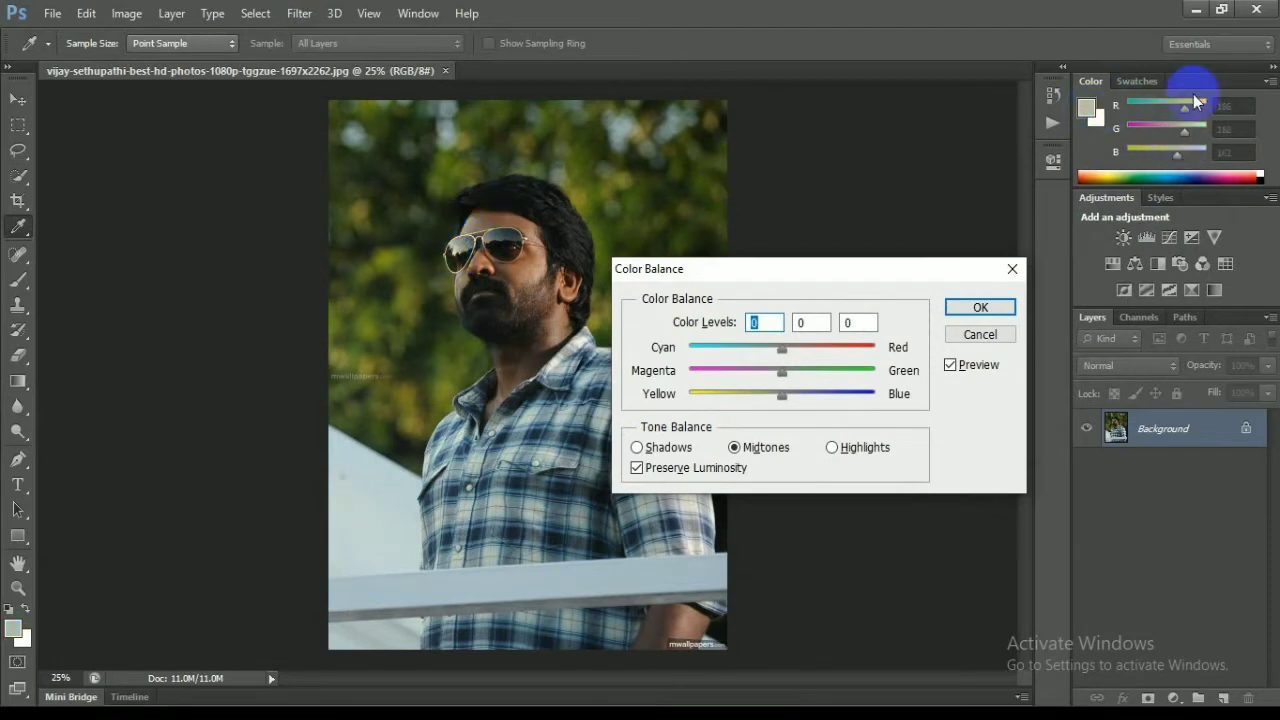
click(485, 170)
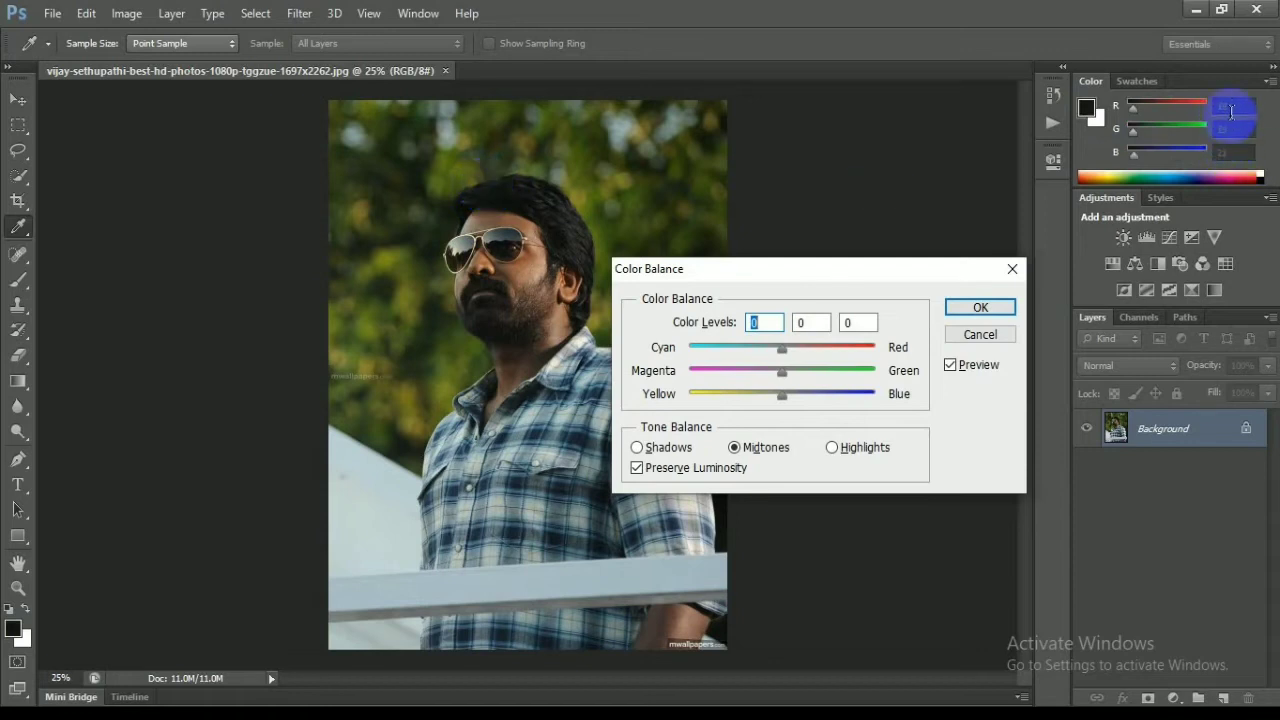
click(532, 225)
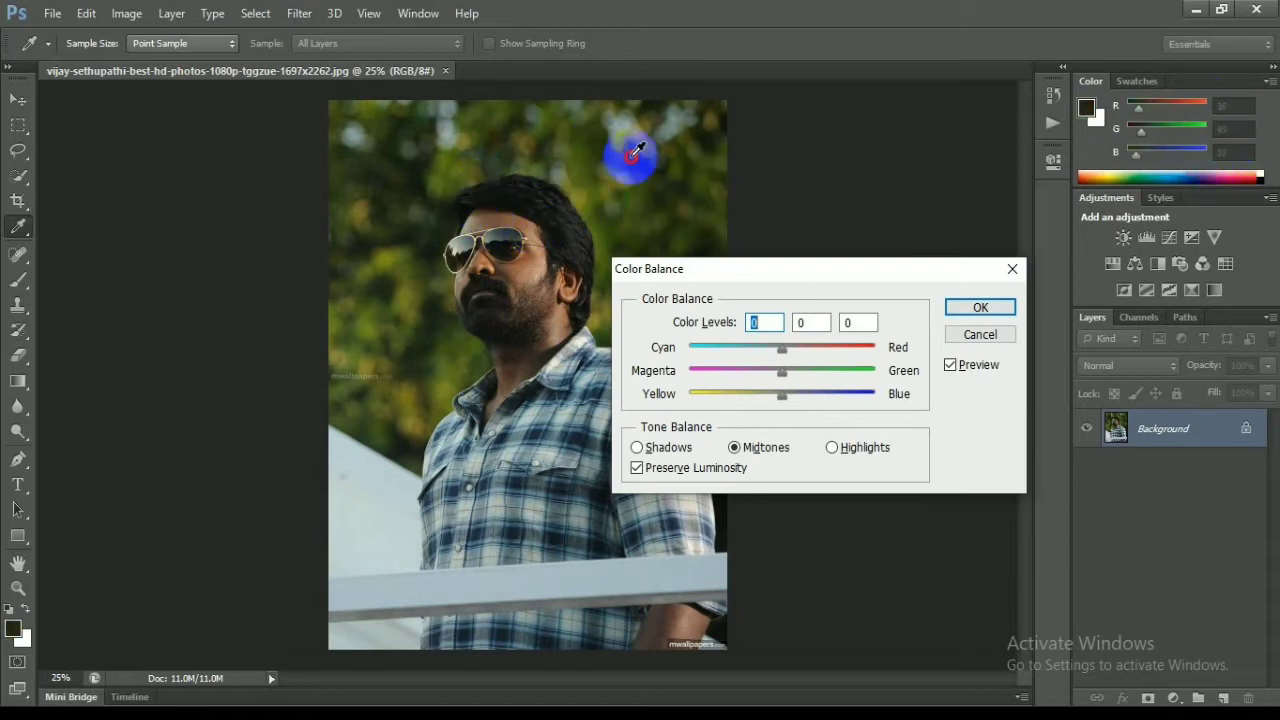
click(558, 402)
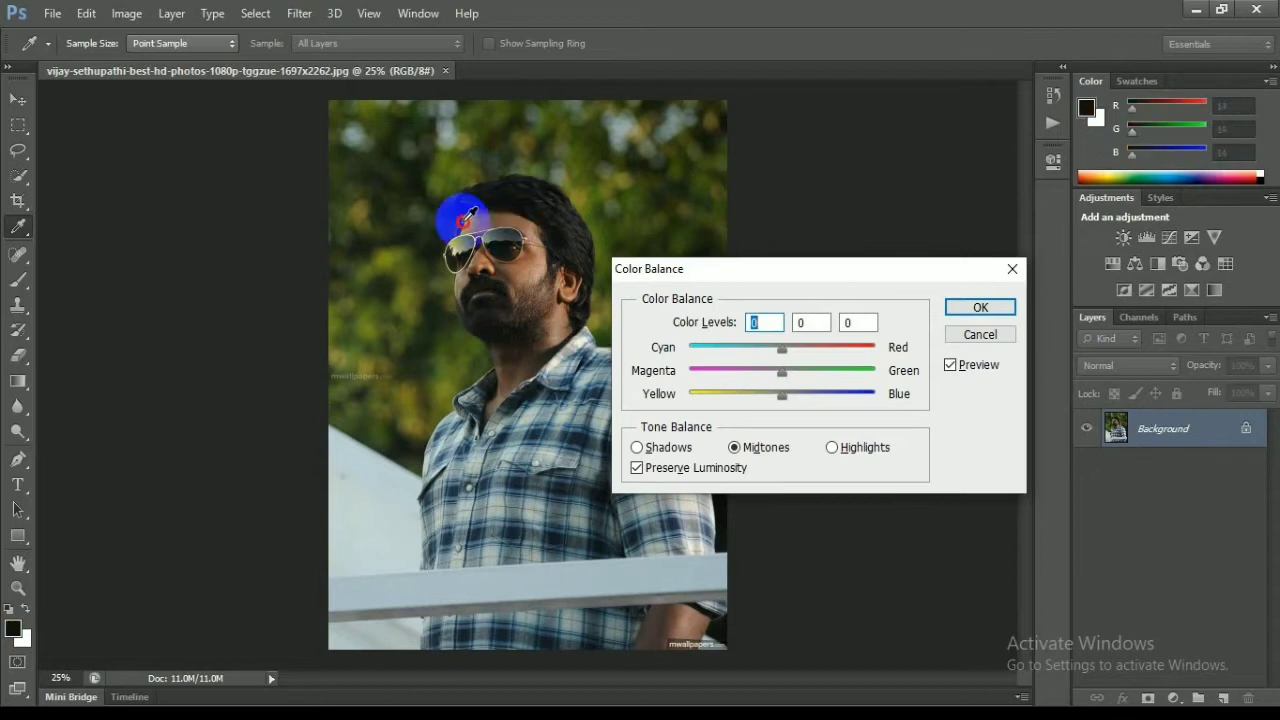
click(495, 481)
drag(495, 482, 382, 363)
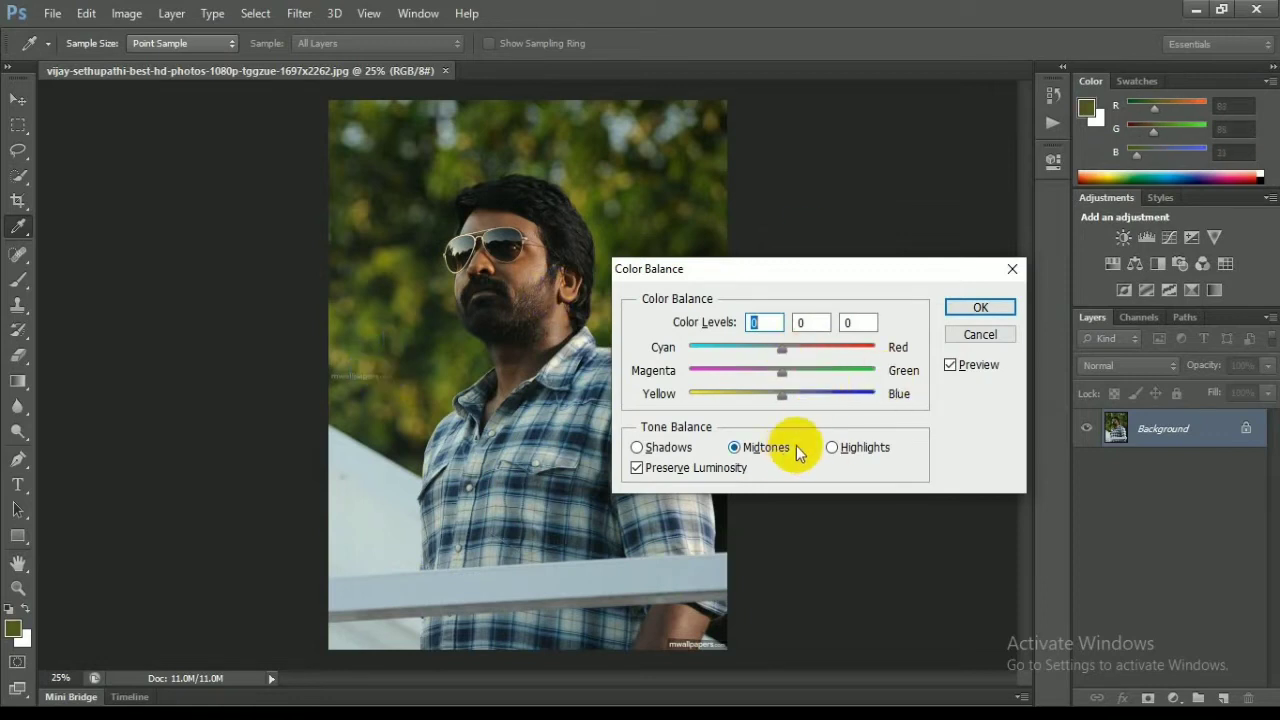
click(977, 334)
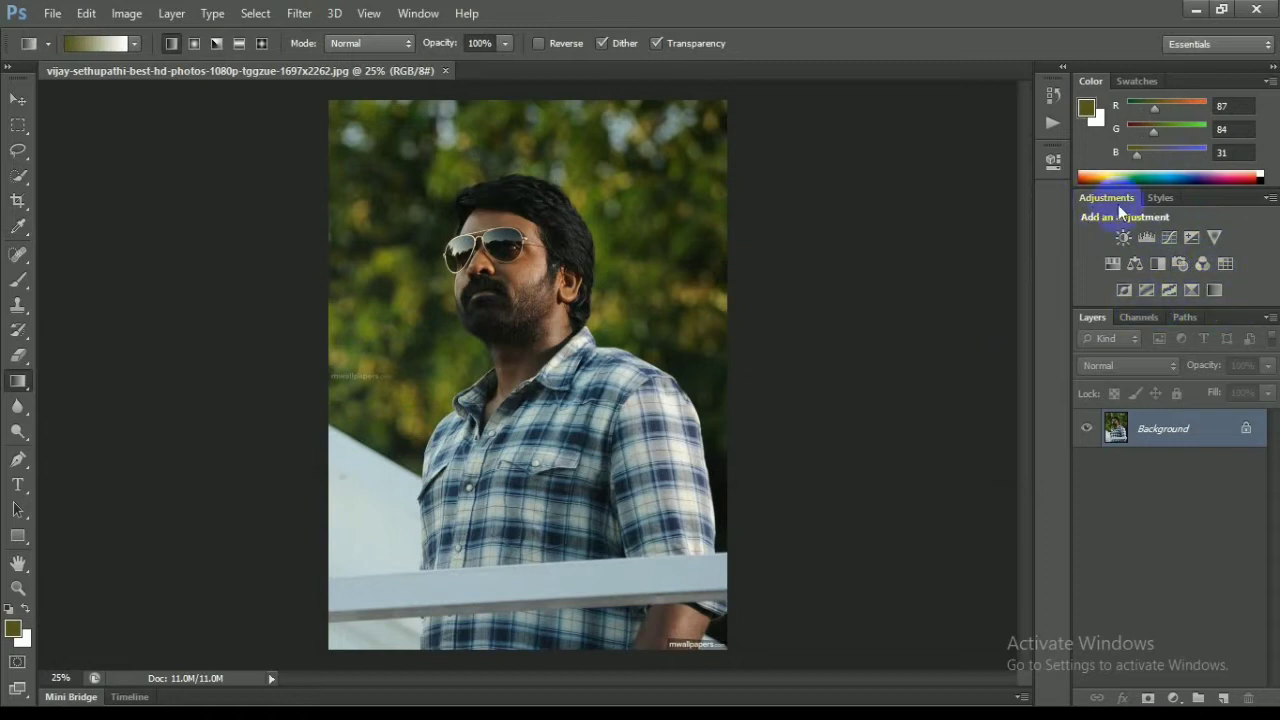
click(124, 14)
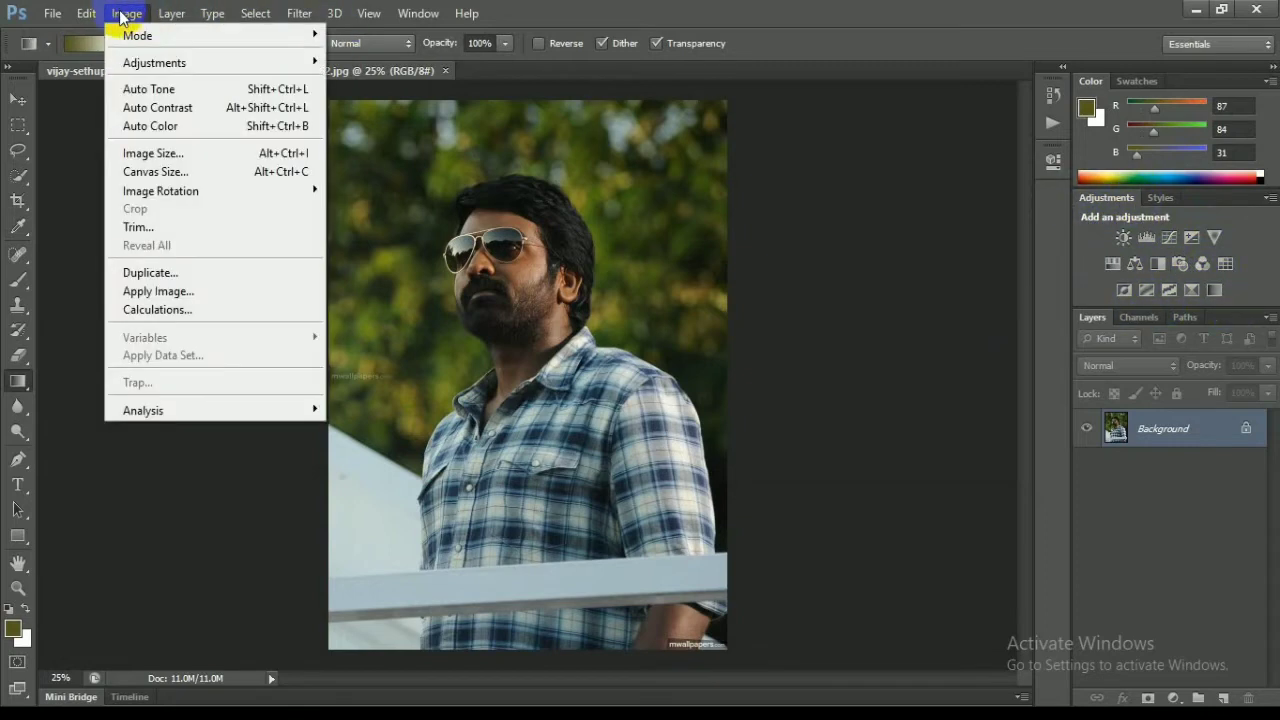
mouse_move(130, 62)
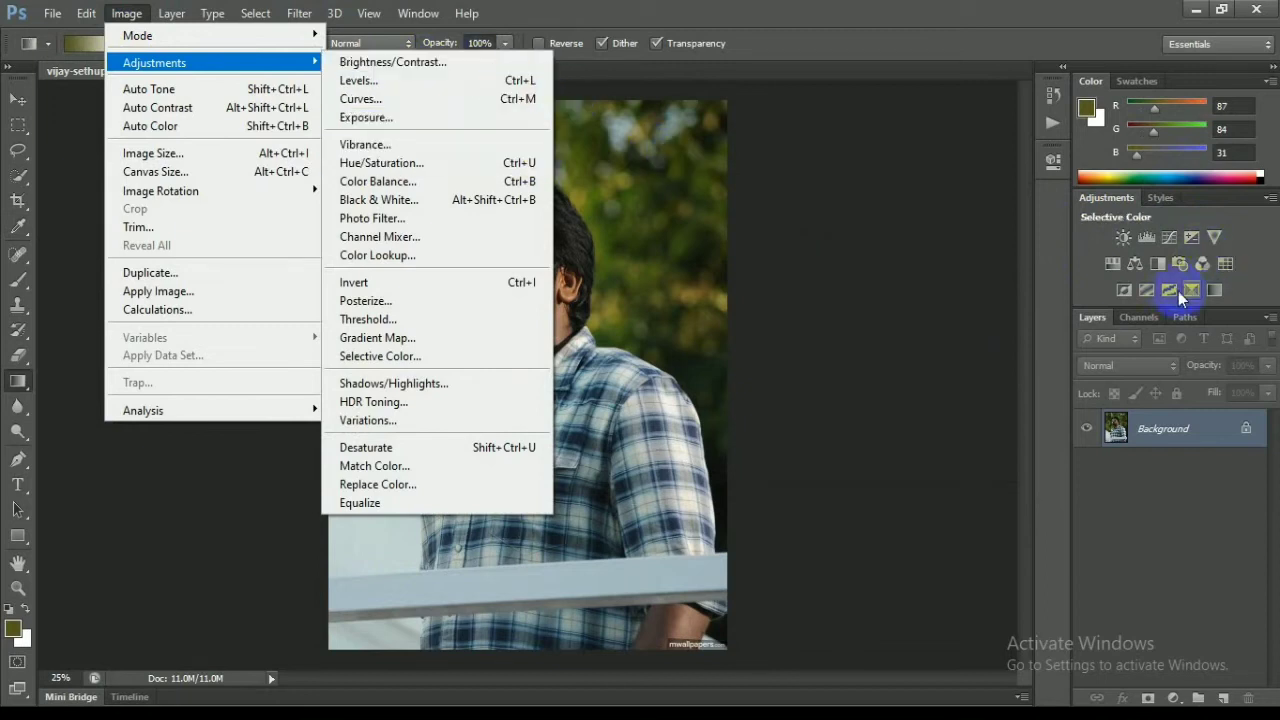
click(925, 253)
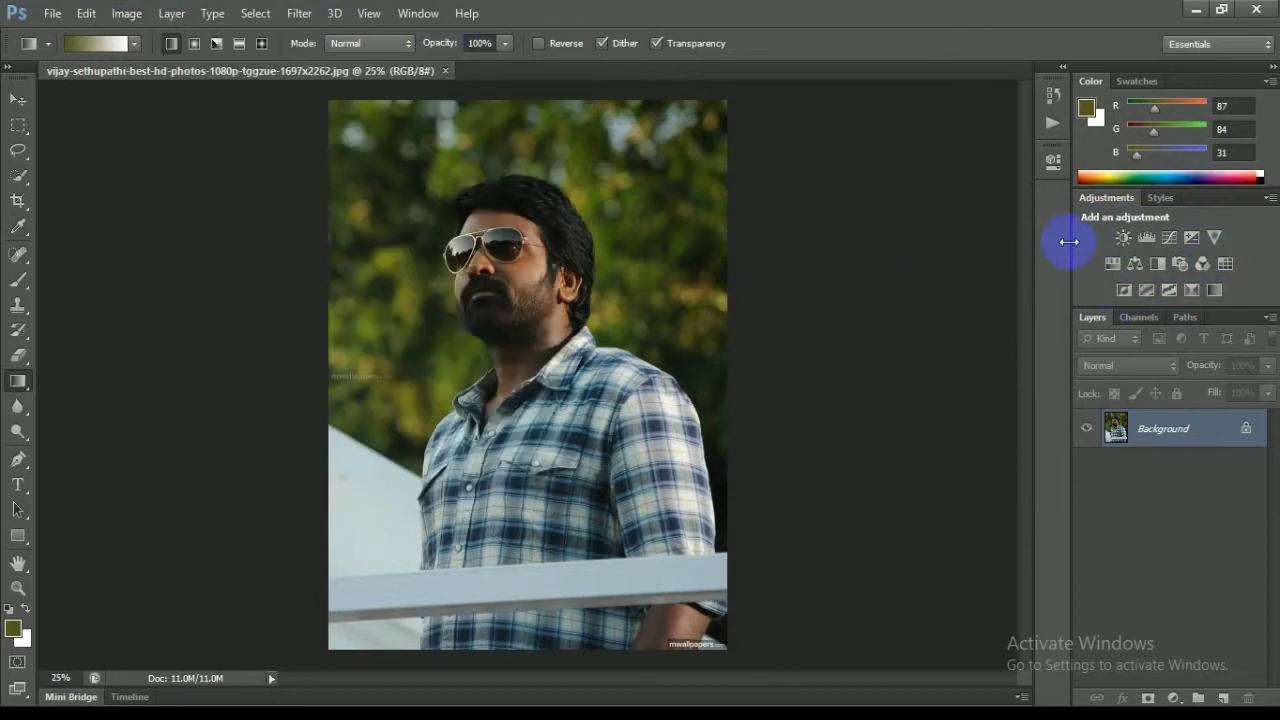
Add a Brightness/Contrast adjustment layer with brightness 92 and contrast 47, and toggle its visibility to compare the photo.
click(1123, 237)
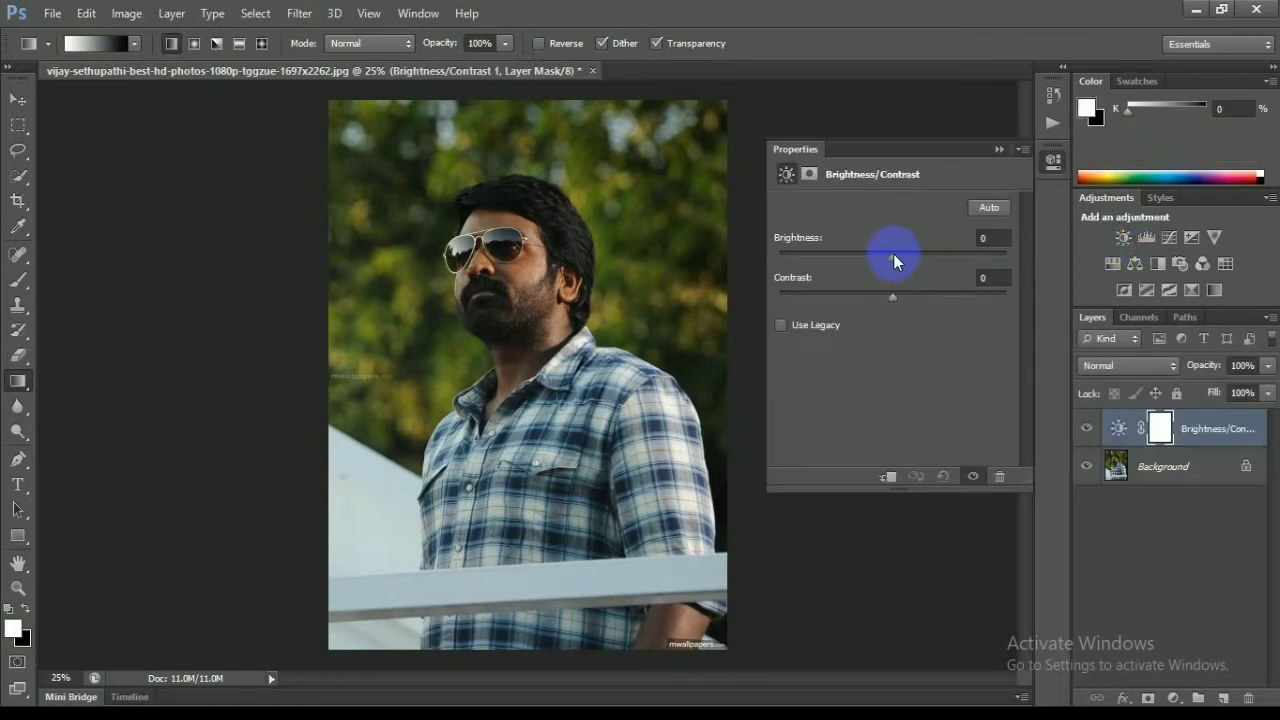
mouse_move(893, 253)
mouse_down()
mouse_move(998, 258)
mouse_move(913, 260)
mouse_up()
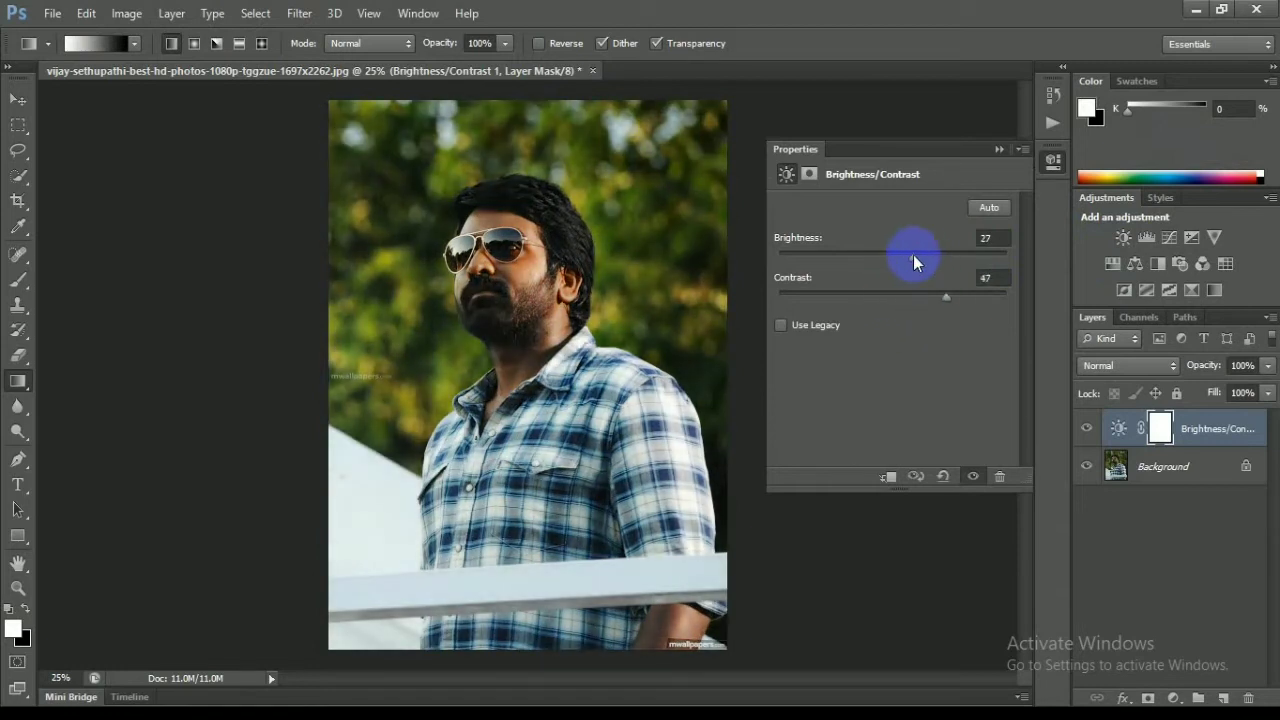
drag(911, 257, 960, 262)
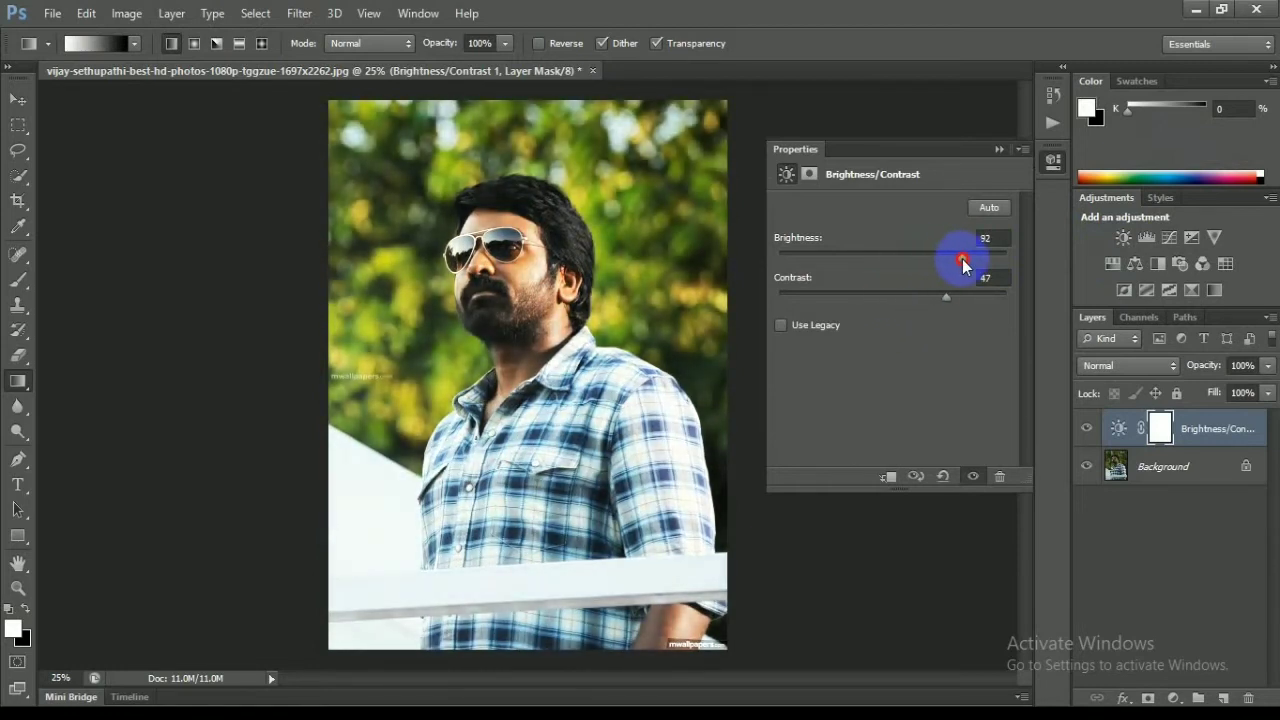
click(970, 477)
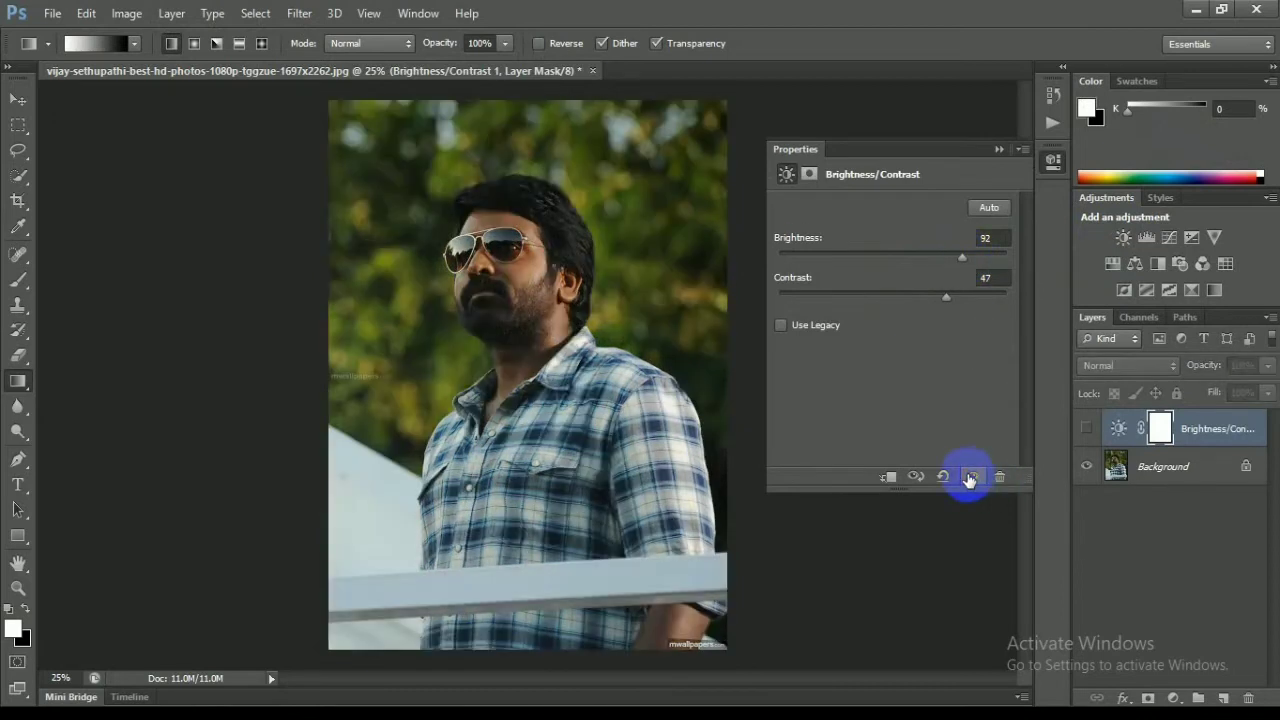
click(970, 478)
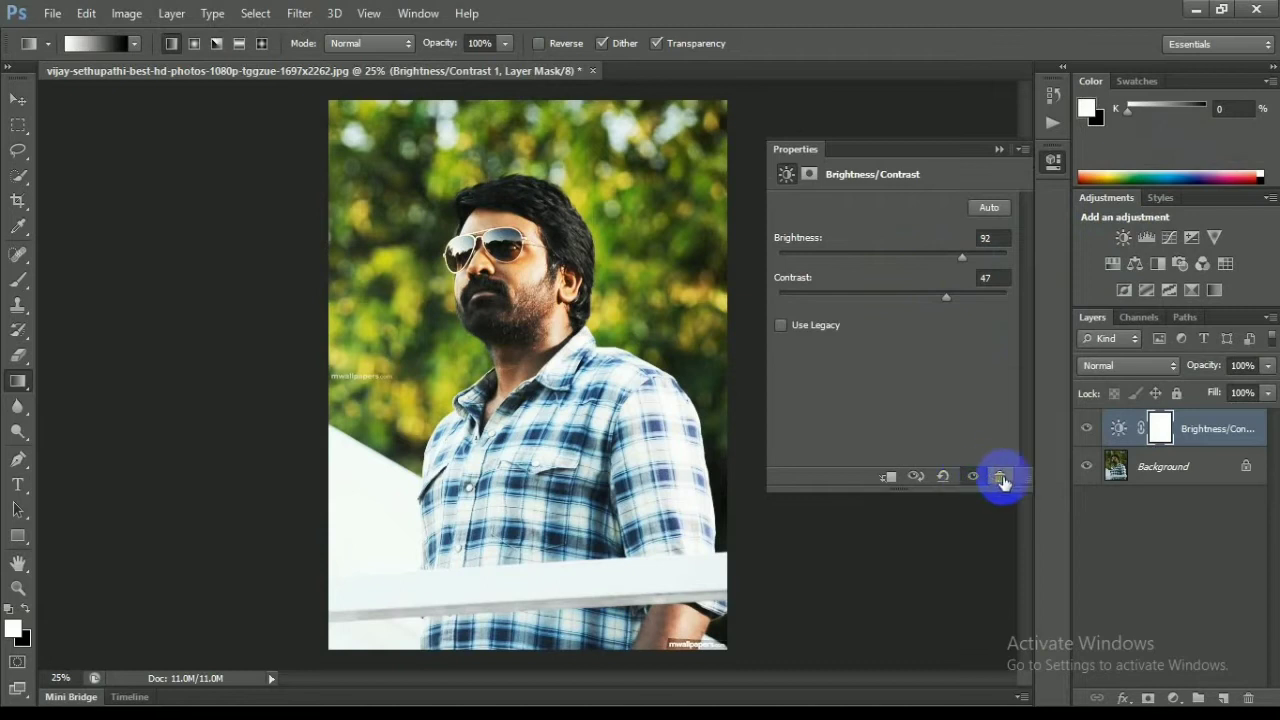
Delete the Brightness/Contrast adjustment layer and collapse its properties.
click(1002, 478)
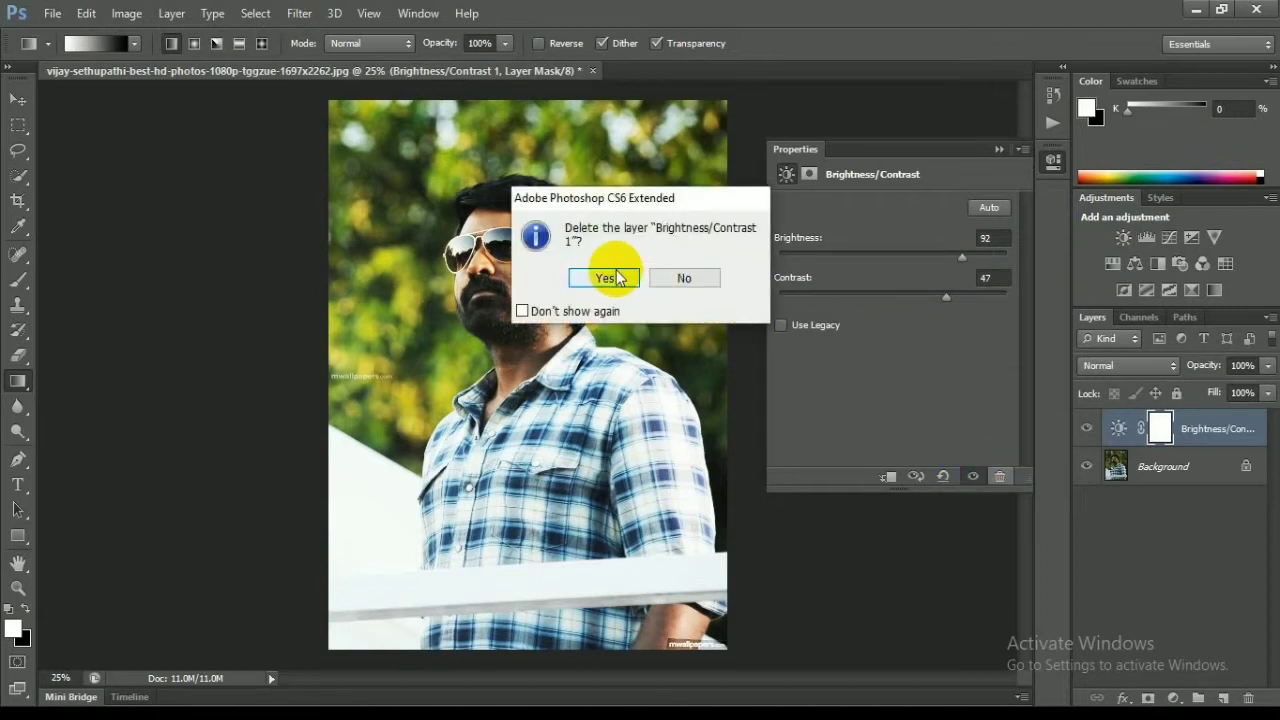
click(585, 279)
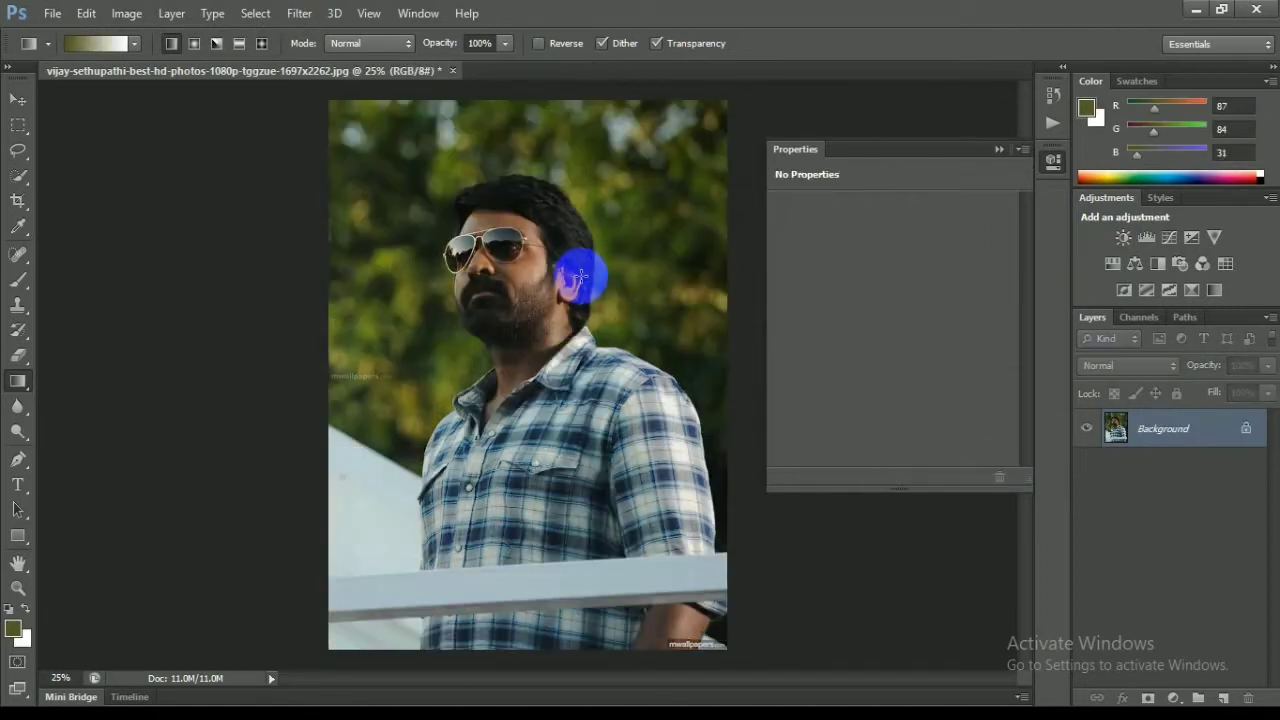
click(996, 150)
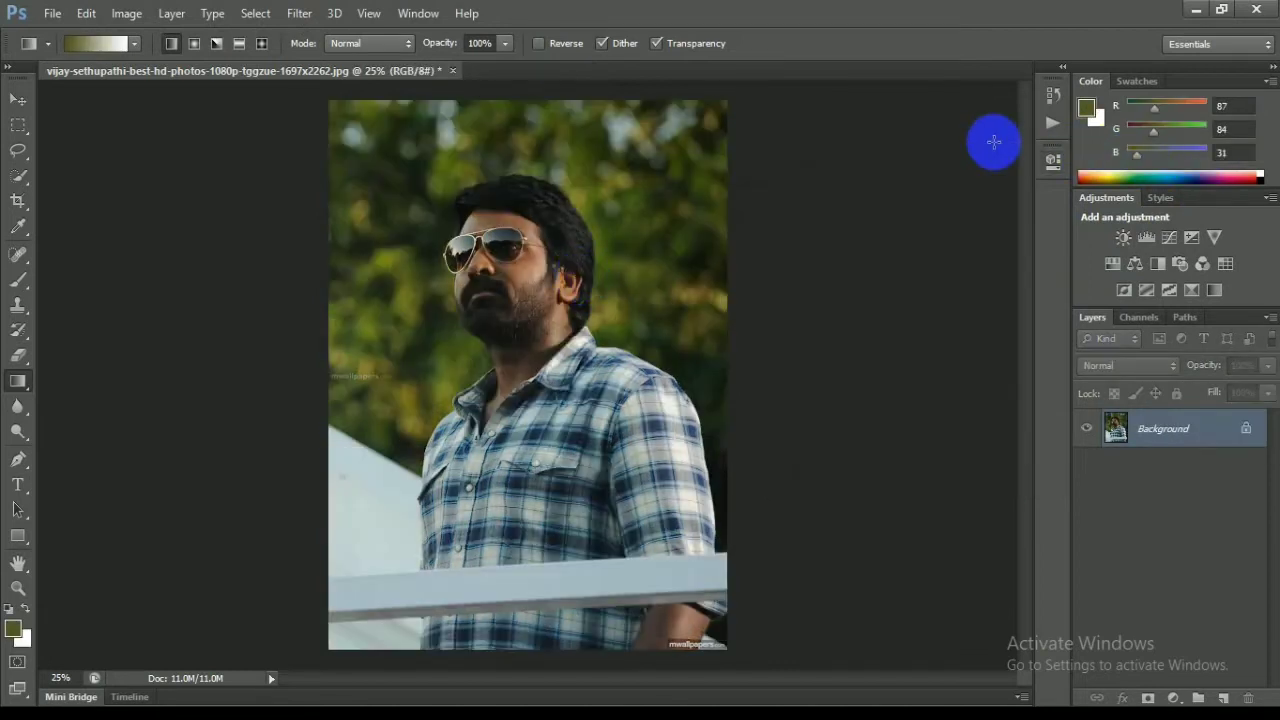
Try a direct Brightness/Contrast adjustment on the Background layer with raised brightness and lowered contrast, and discard it.
click(128, 12)
mouse_move(145, 63)
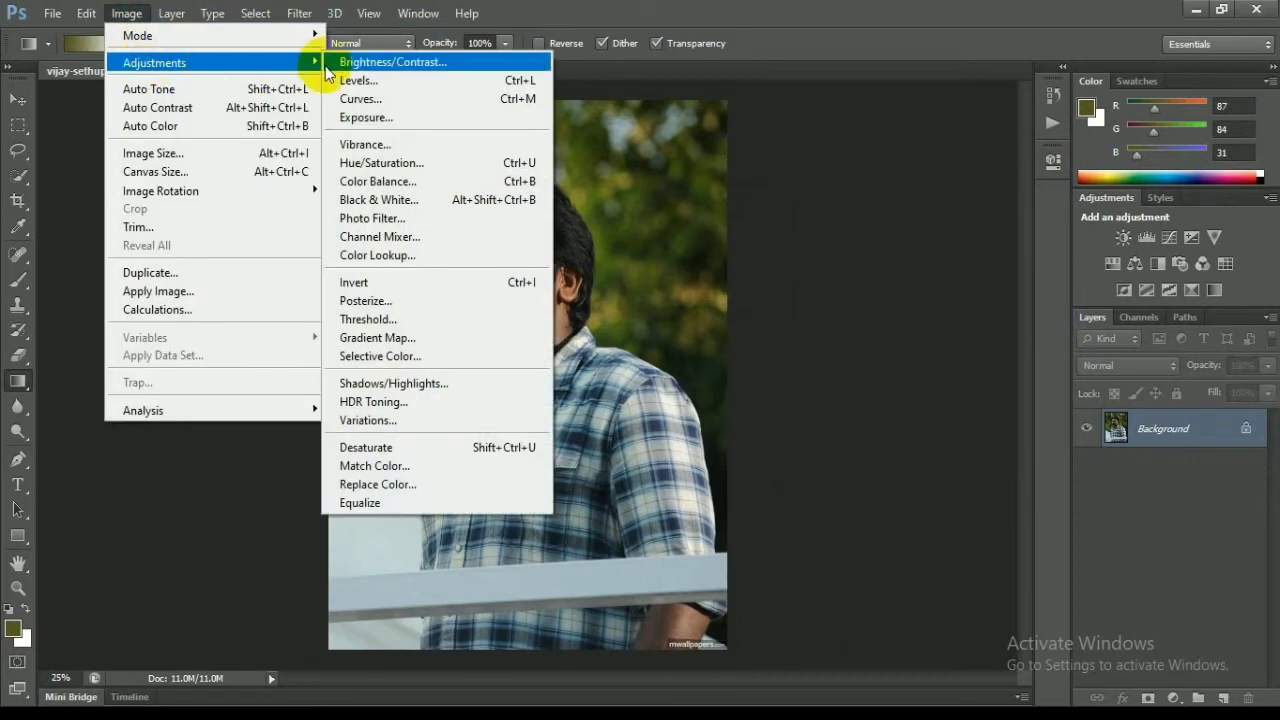
click(405, 66)
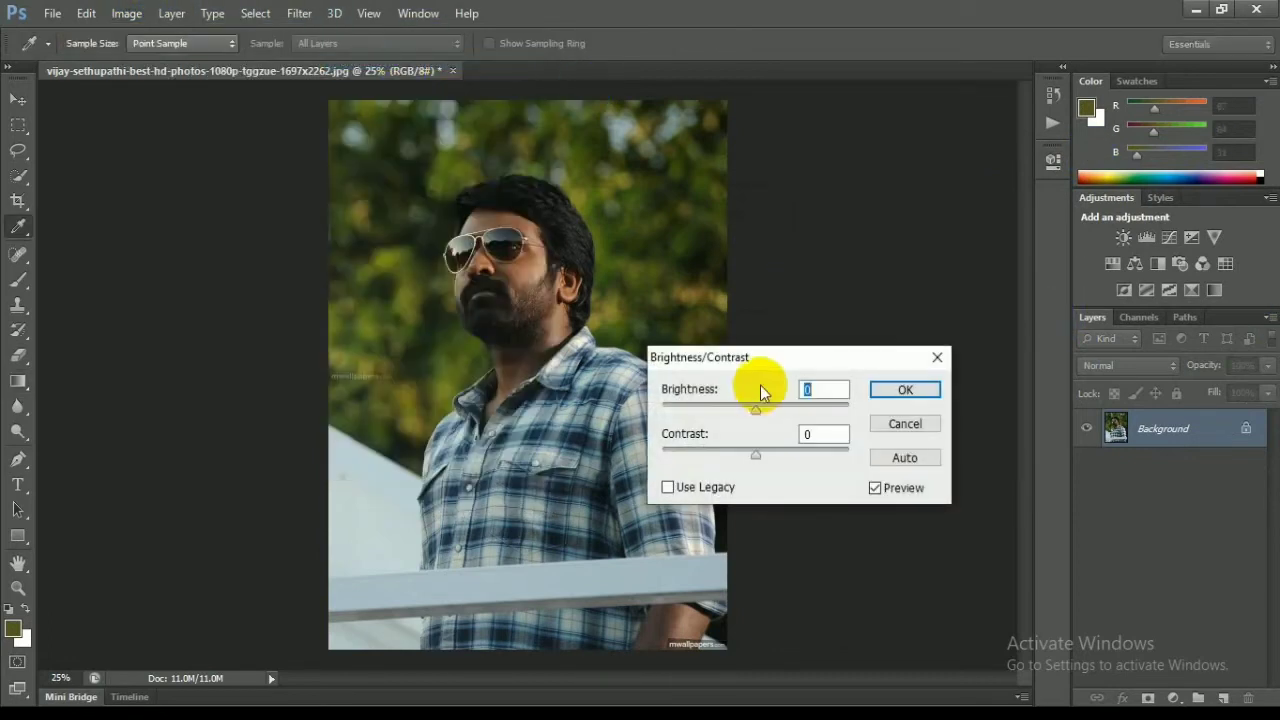
drag(758, 354, 770, 220)
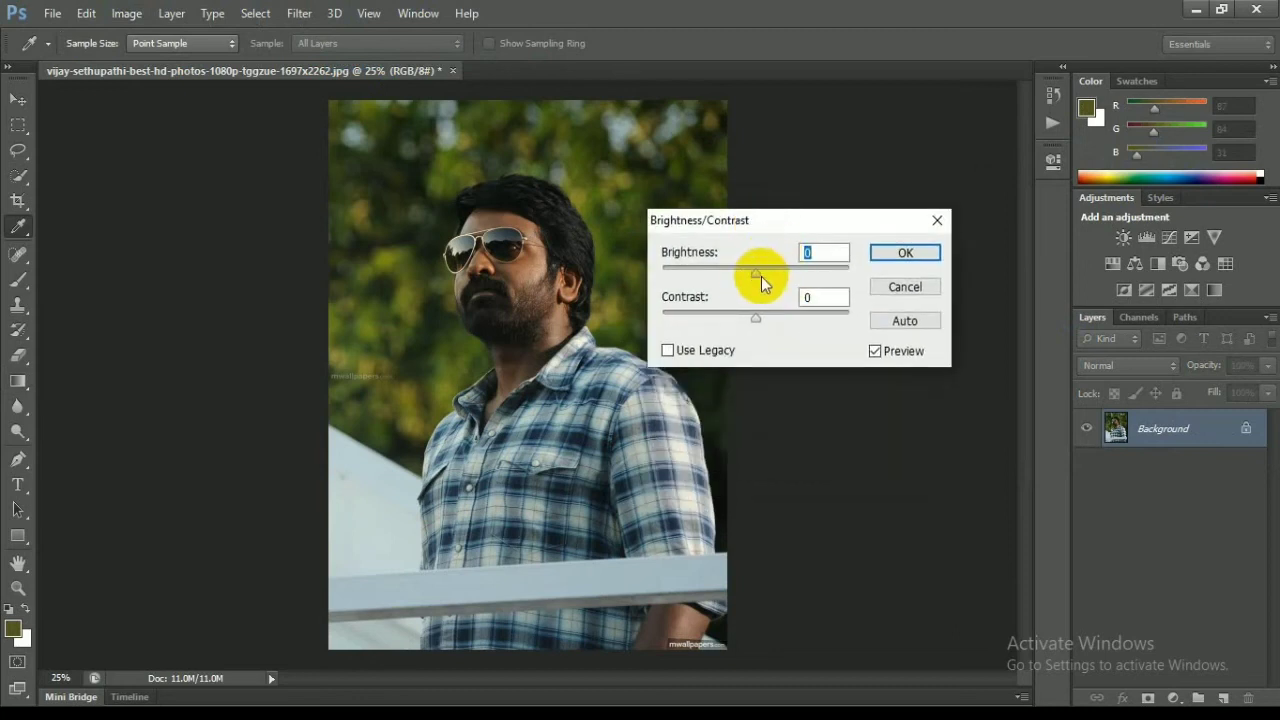
drag(756, 275, 822, 290)
drag(755, 317, 722, 316)
click(897, 286)
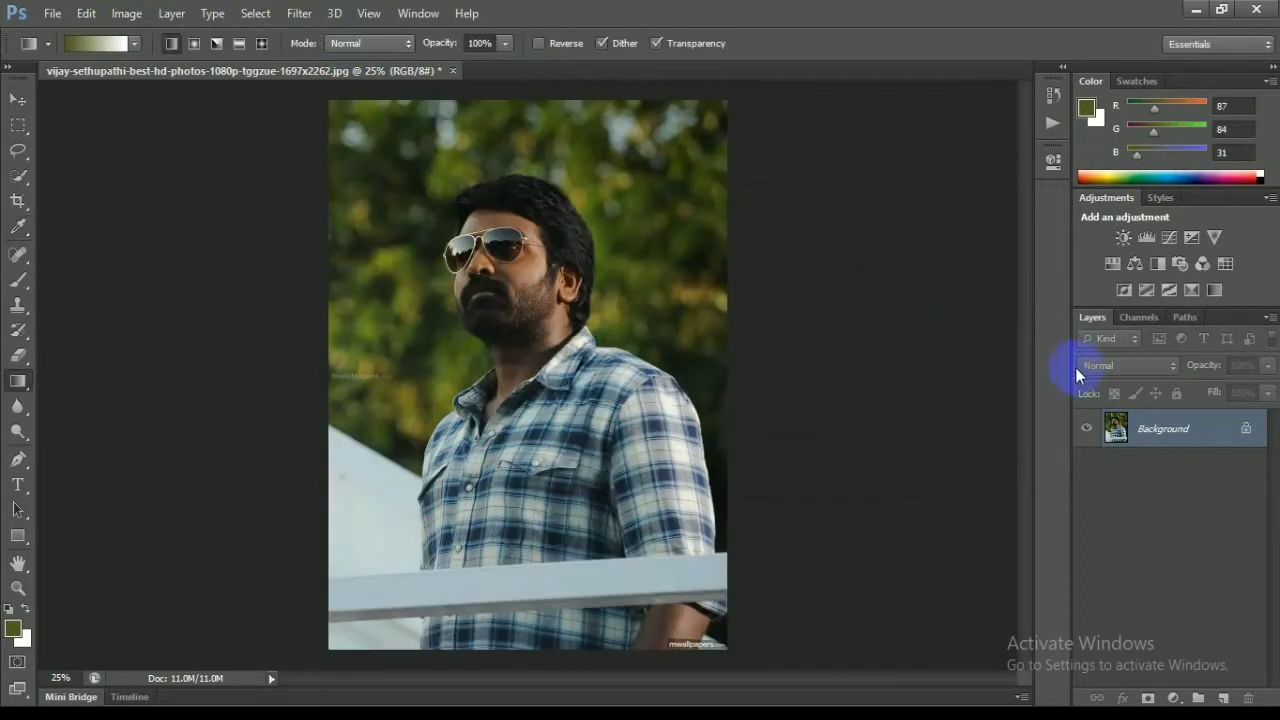
Add a Levels adjustment layer above the photo with the midtone input at 0.97 and the white input at 252.
click(1146, 241)
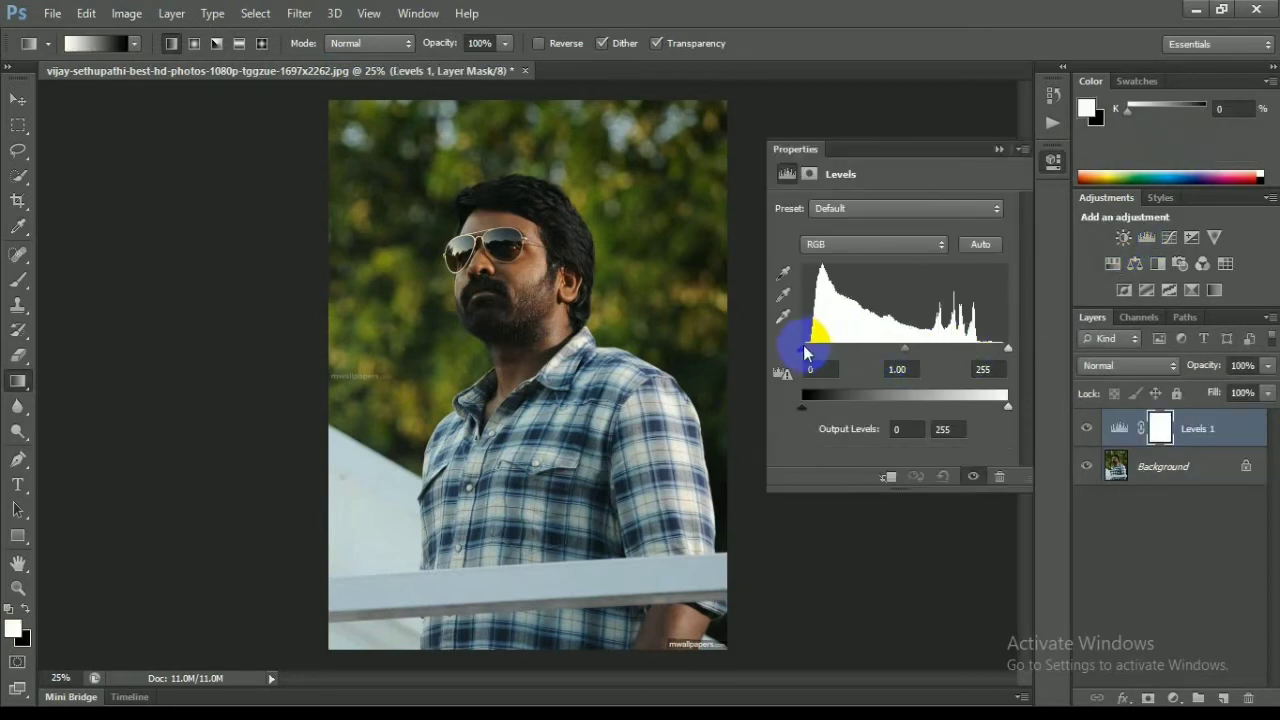
mouse_move(802, 350)
mouse_down()
mouse_move(843, 358)
mouse_move(802, 360)
mouse_up()
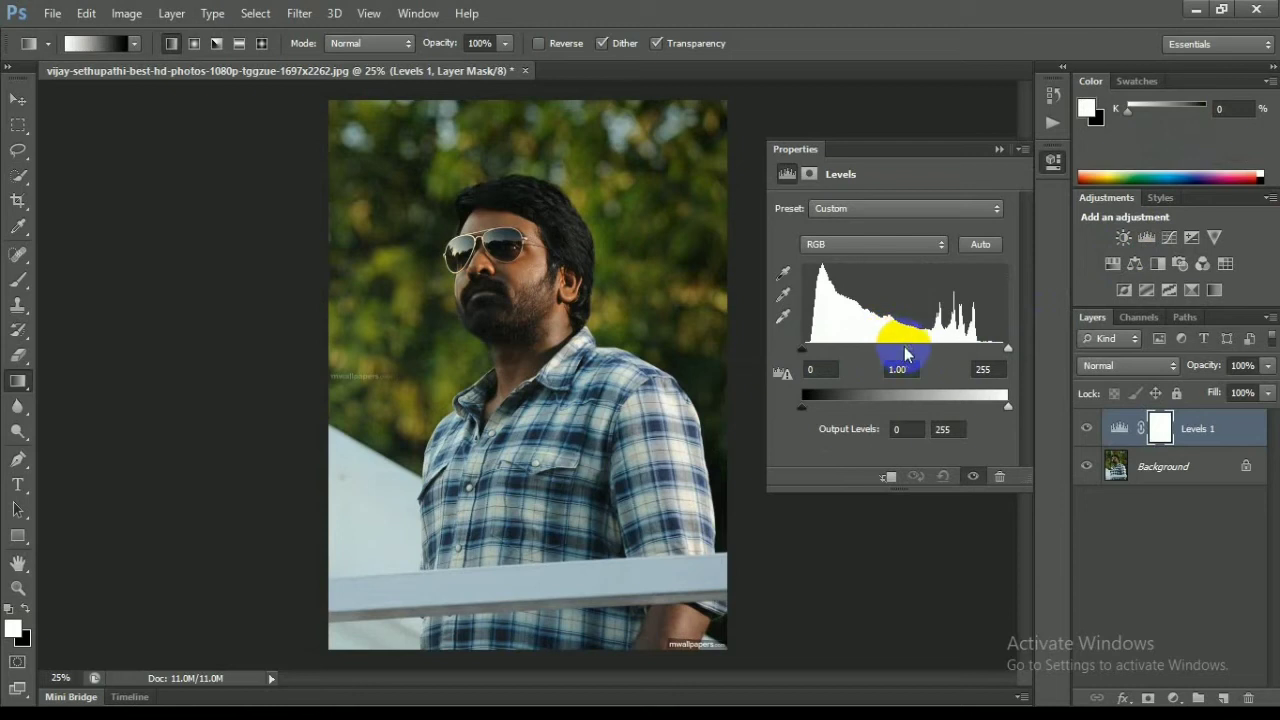
mouse_move(905, 349)
mouse_down()
mouse_move(932, 354)
mouse_move(889, 362)
mouse_up()
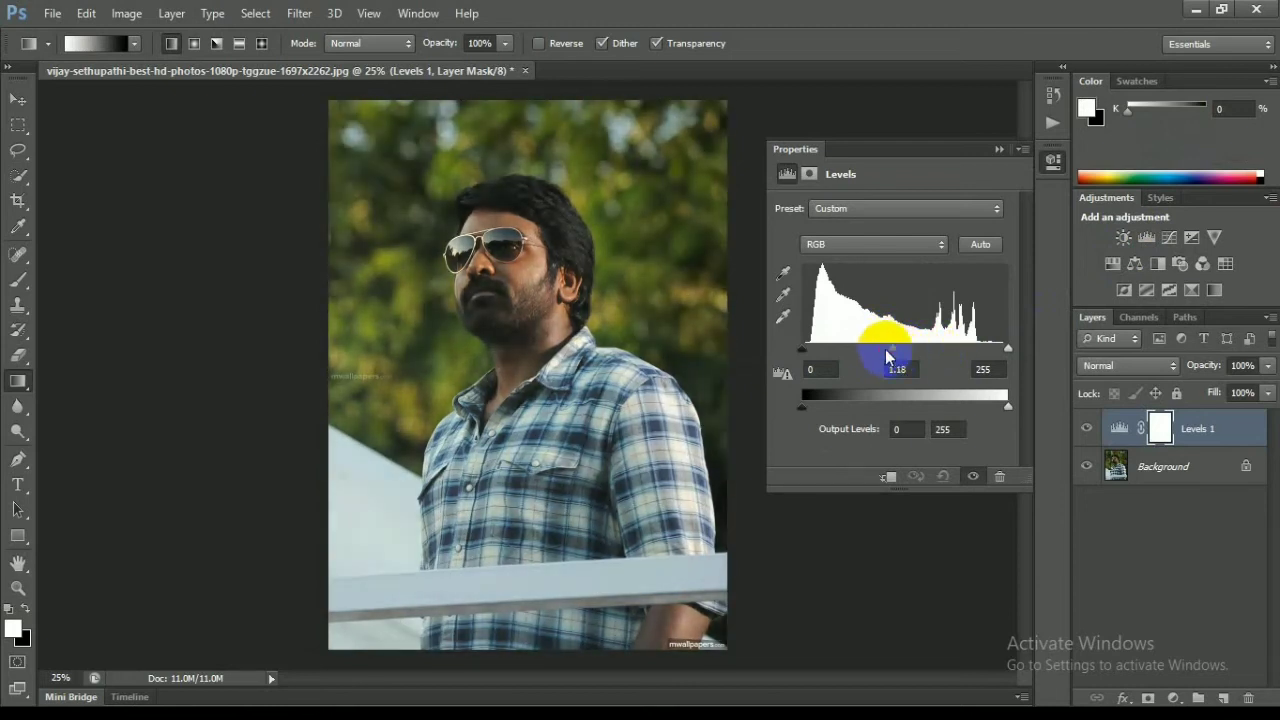
drag(803, 350, 766, 349)
mouse_move(894, 350)
mouse_down()
mouse_move(900, 361)
mouse_move(881, 355)
mouse_move(932, 360)
mouse_move(906, 356)
mouse_up()
mouse_move(1002, 355)
mouse_down()
mouse_move(917, 351)
mouse_move(1005, 352)
mouse_up()
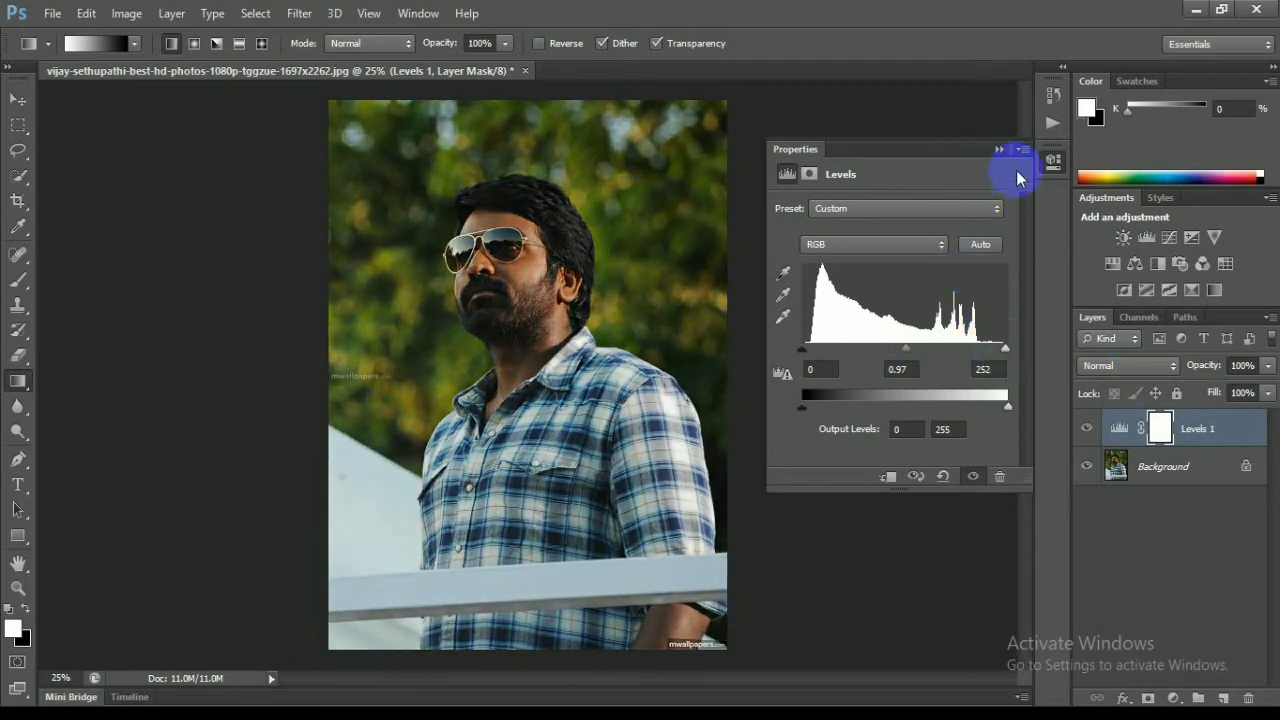
Feather the Levels adjustment layer's mask, delete the mask, and collapse the layer's properties.
click(810, 174)
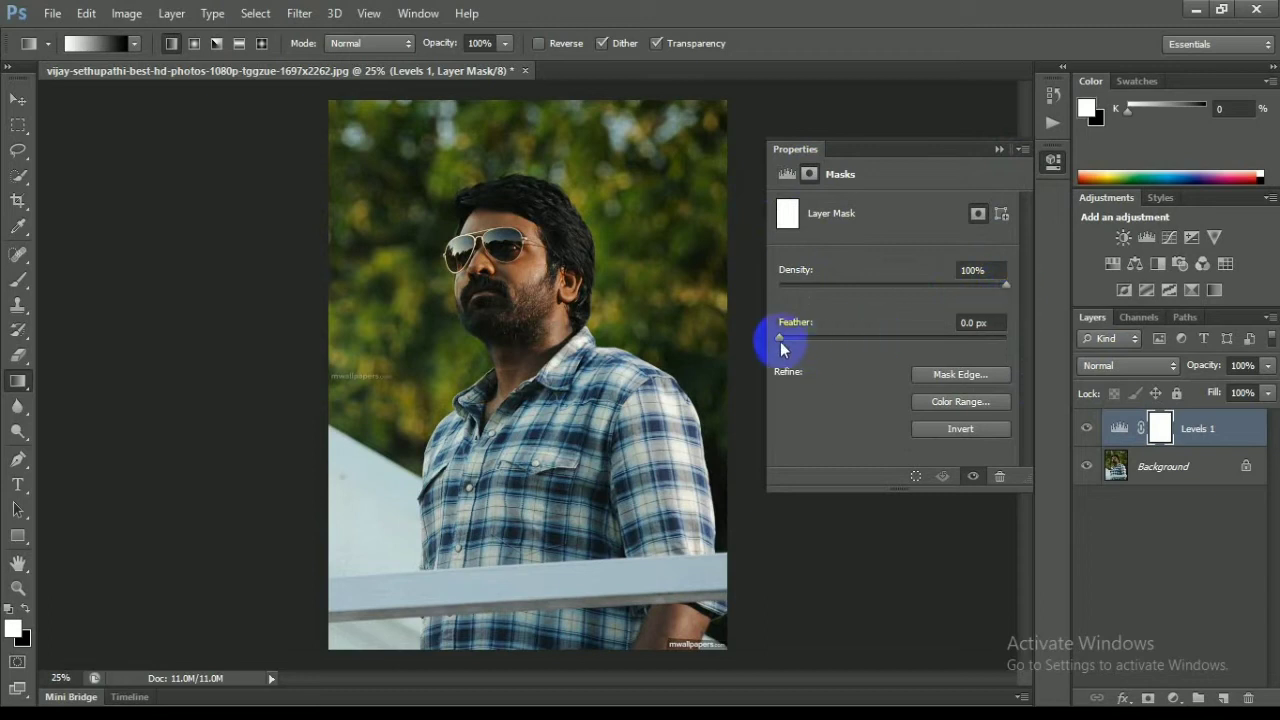
drag(778, 342, 886, 338)
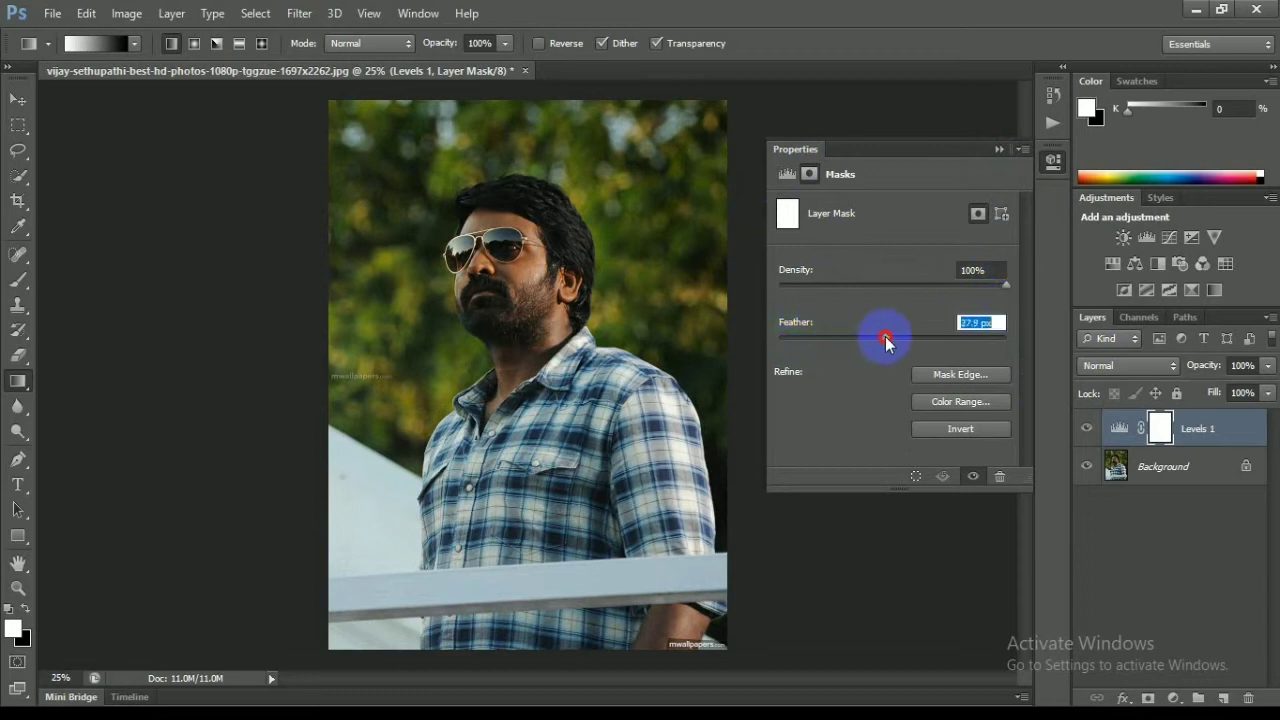
click(999, 477)
click(998, 149)
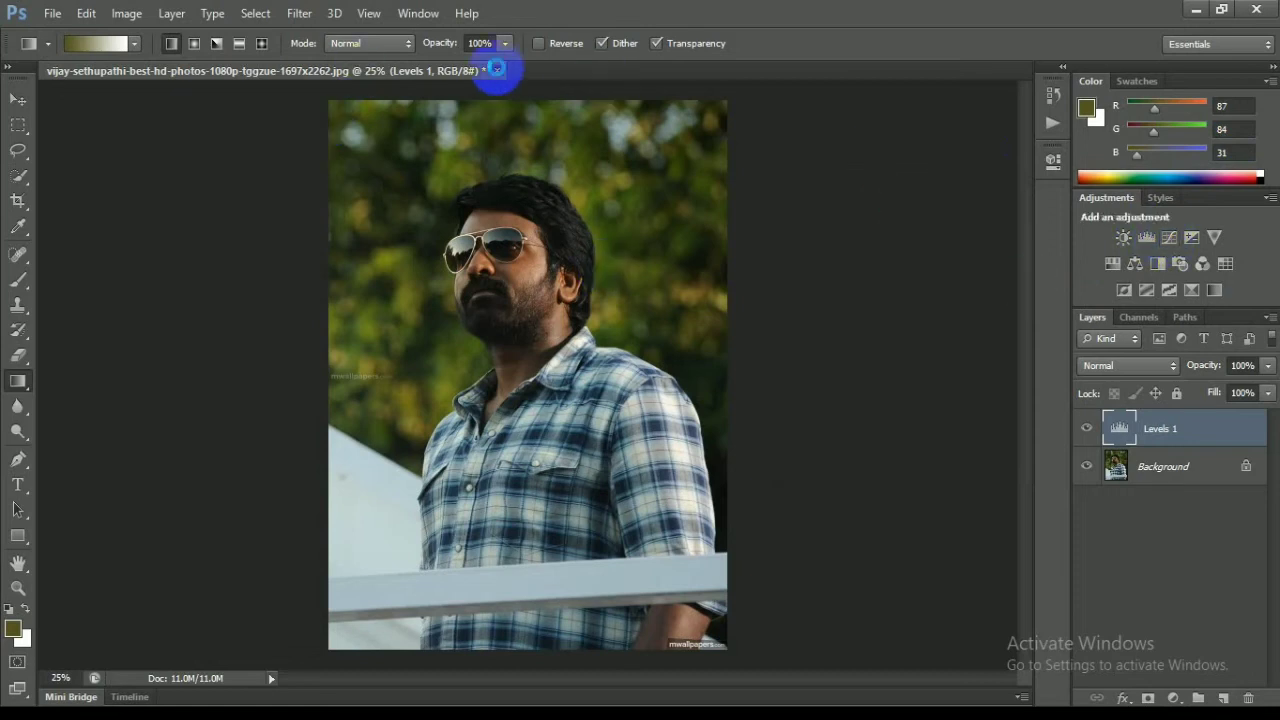
Close the portrait photo without saving and open vijay-sethupathihd-wallpapers-desktop-background-android-iphone-1080p-4k-bbiwb-1080x830.jpg.
click(496, 69)
click(671, 279)
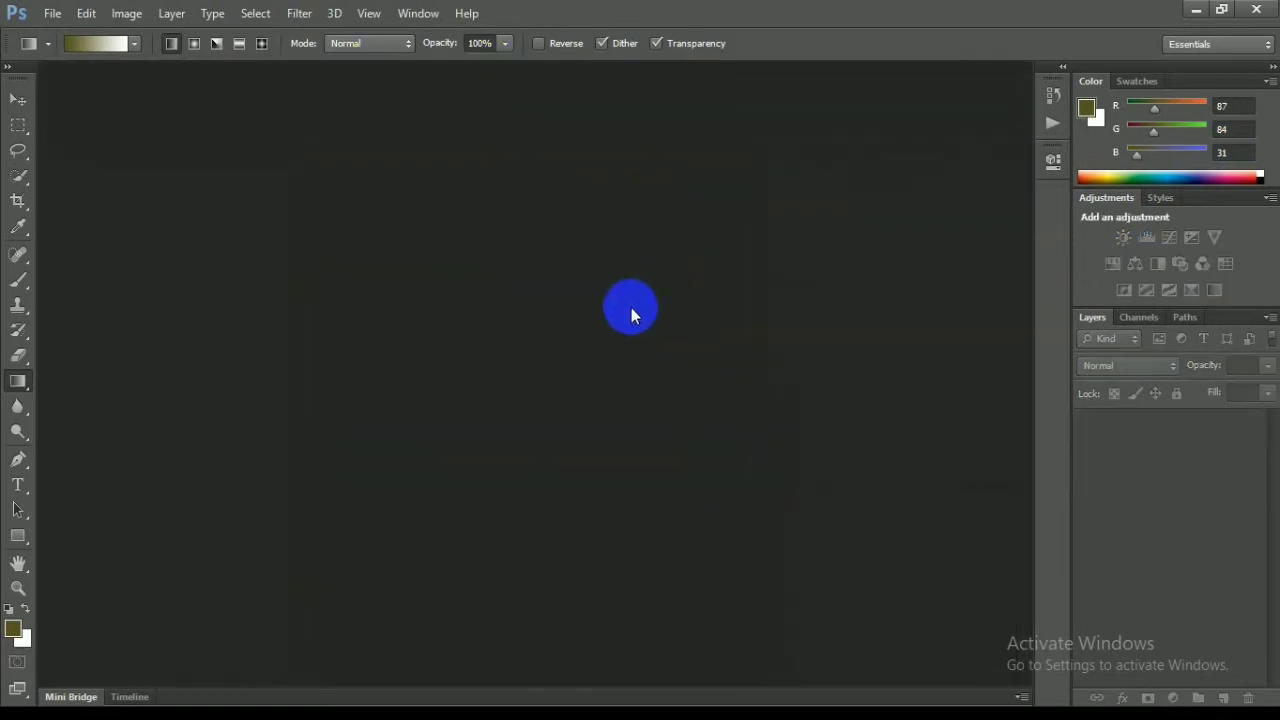
double_click(473, 283)
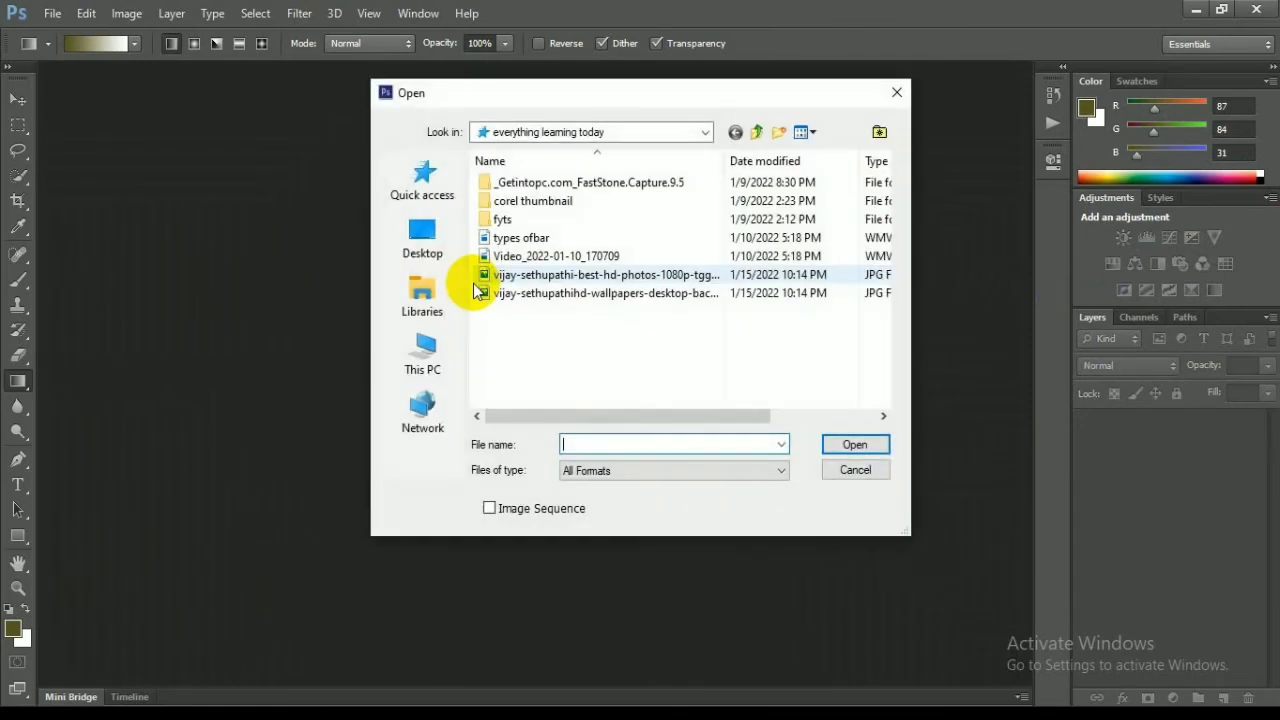
click(555, 295)
click(854, 444)
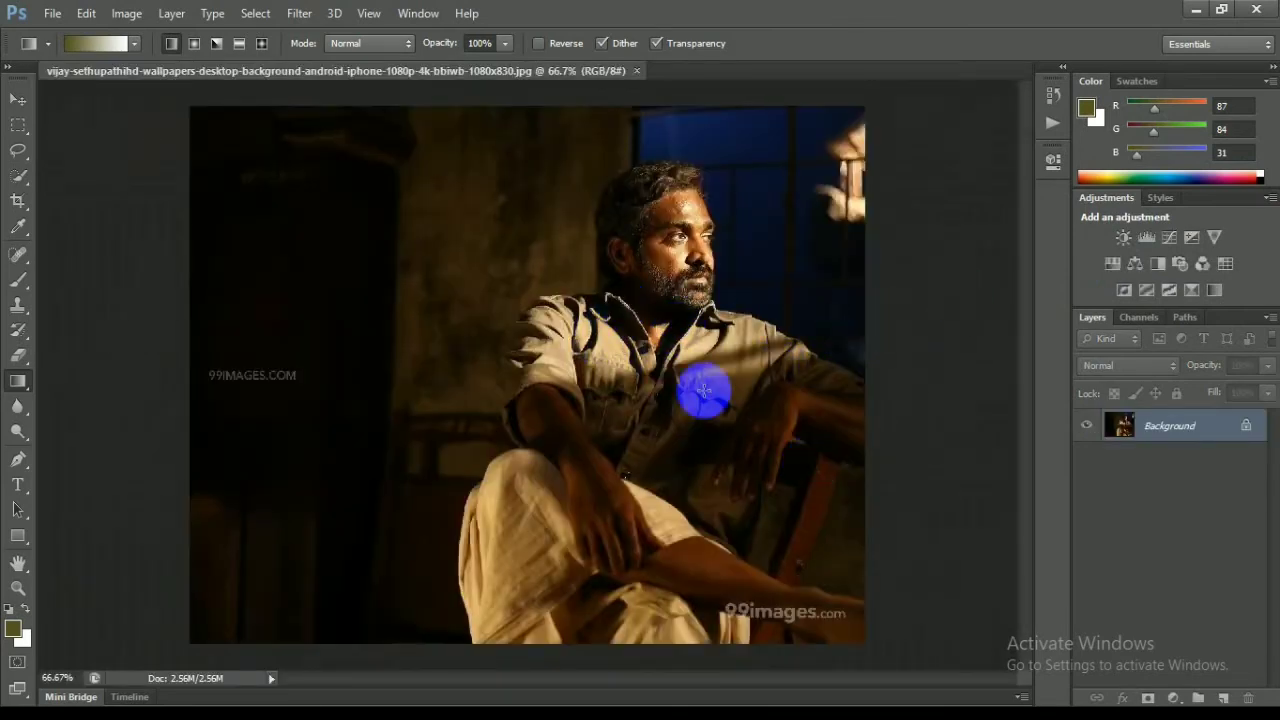
Add a Curves adjustment layer, pull the RGB curve's midpoint below the diagonal to darken the photo, and toggle its visibility to compare.
click(1169, 240)
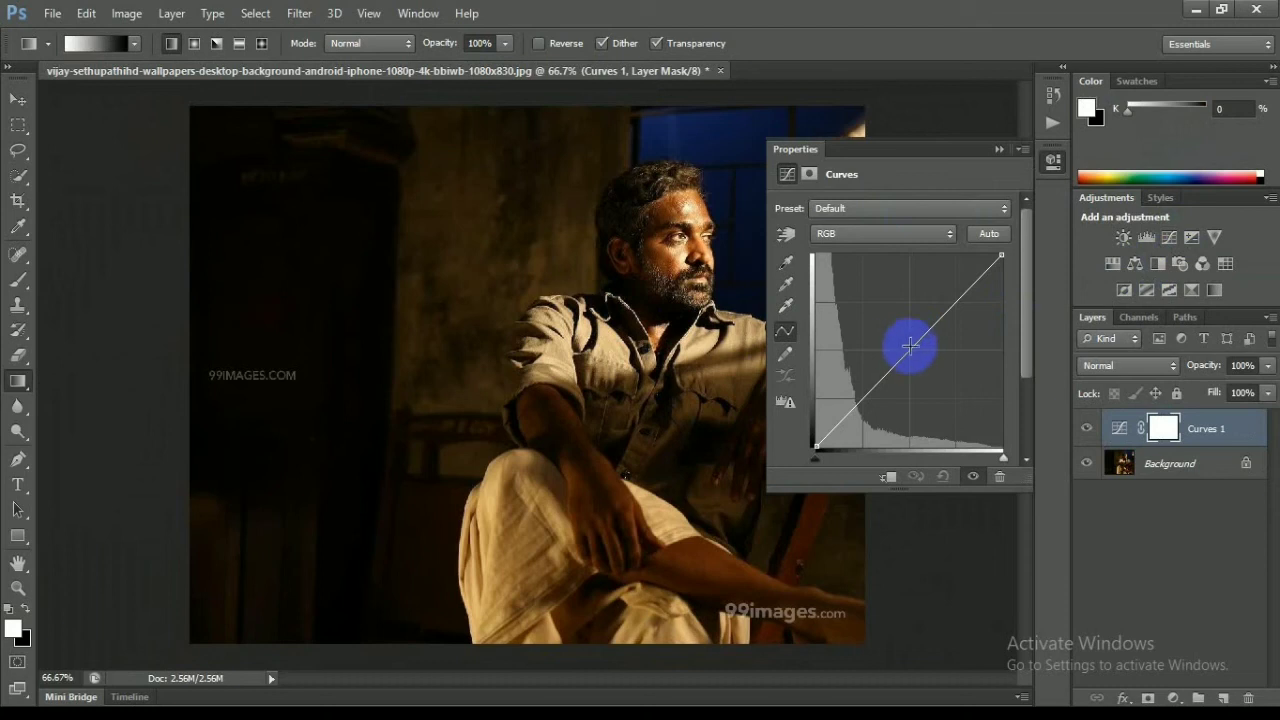
mouse_move(913, 346)
mouse_down()
mouse_move(884, 312)
mouse_move(862, 322)
mouse_move(883, 318)
mouse_move(930, 357)
mouse_up()
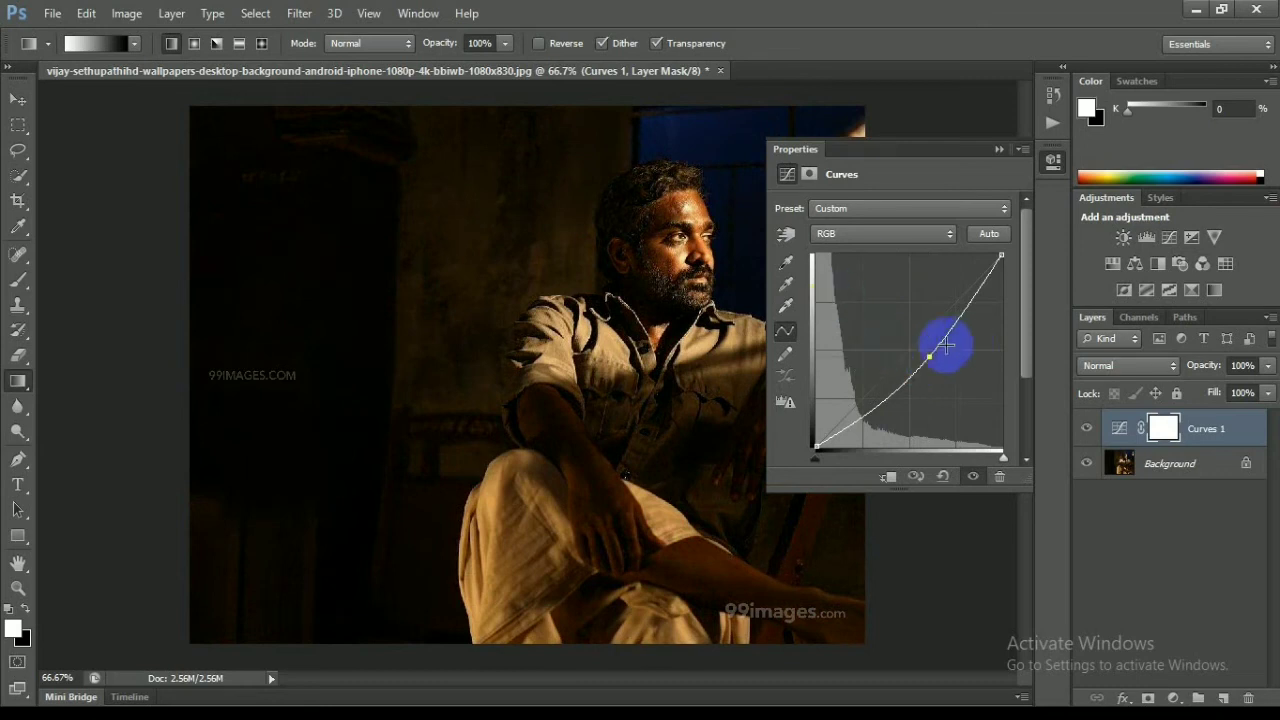
click(974, 482)
click(974, 482)
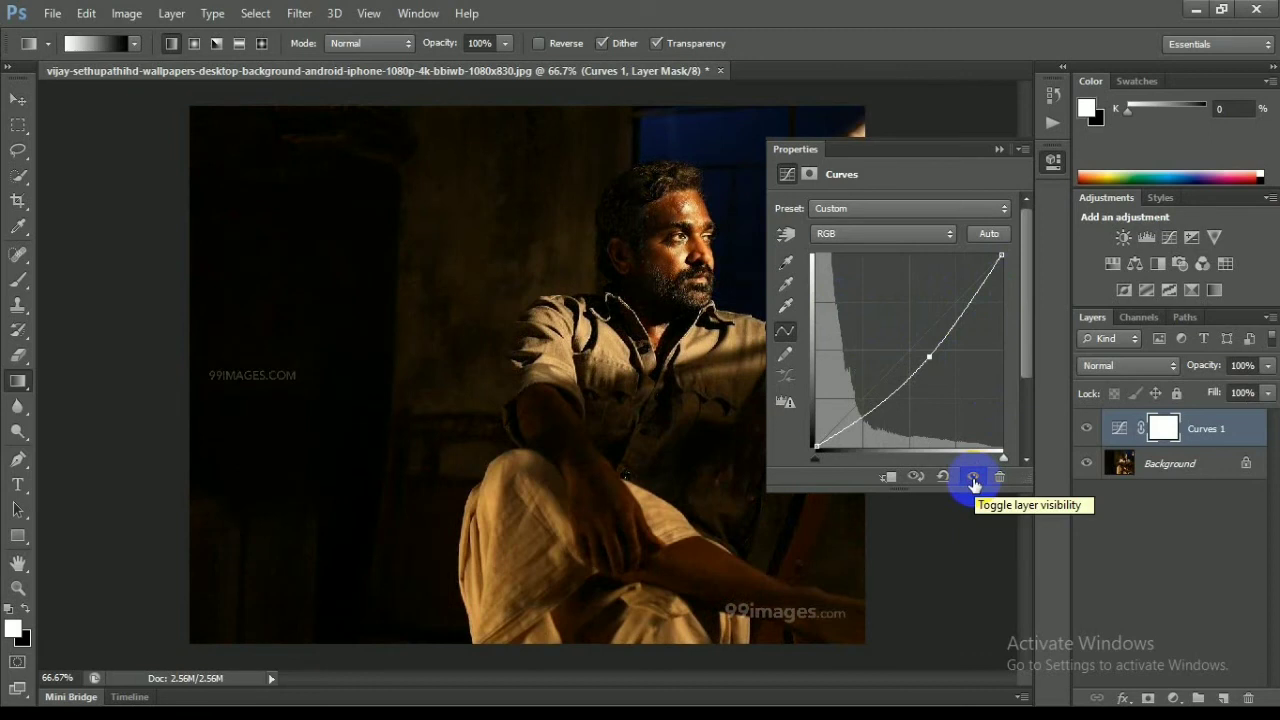
click(974, 482)
click(974, 482)
Raise the RGB curve point well above the diagonal to brighten the photo, compare with the layer hidden, and lower the point slightly.
click(913, 350)
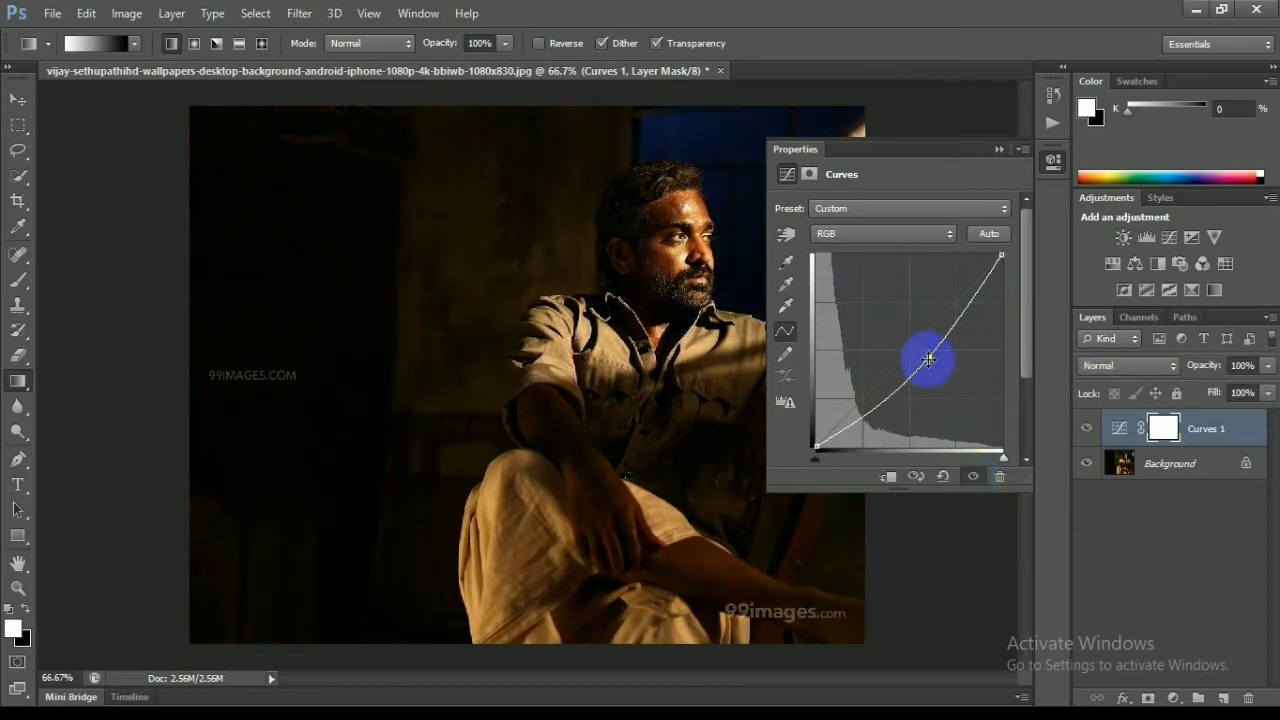
drag(929, 359, 878, 322)
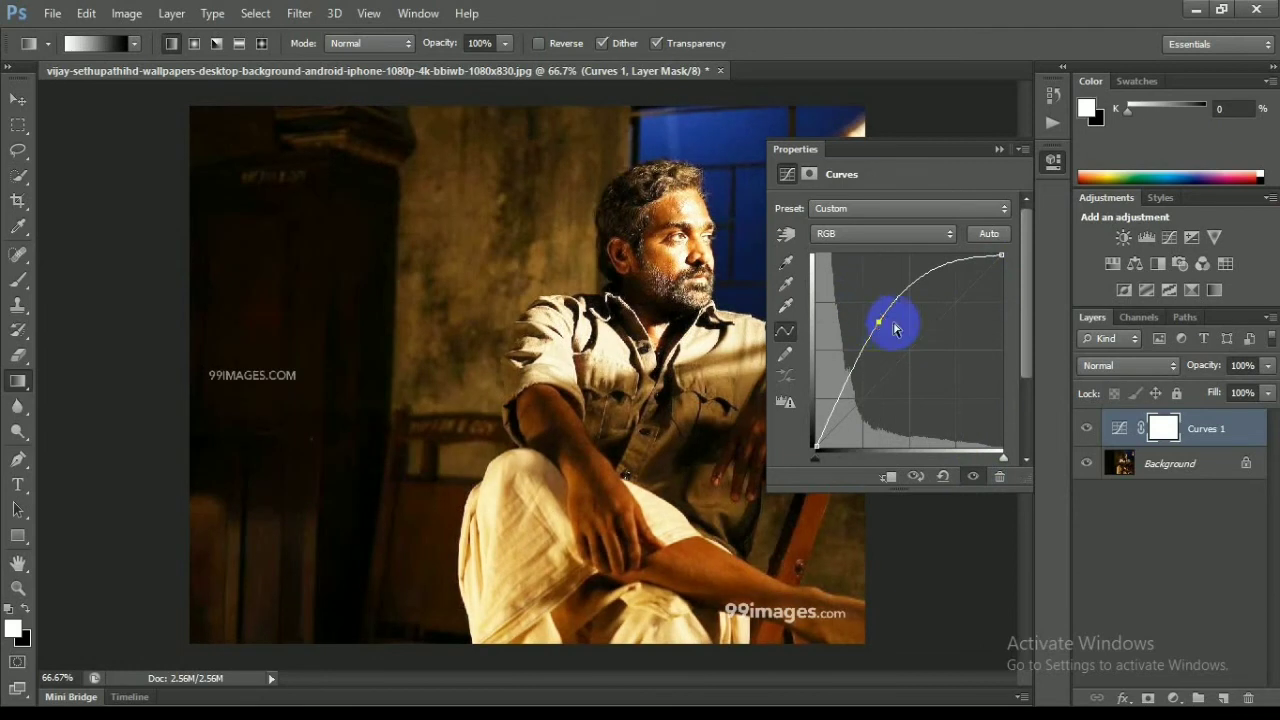
click(973, 477)
click(973, 477)
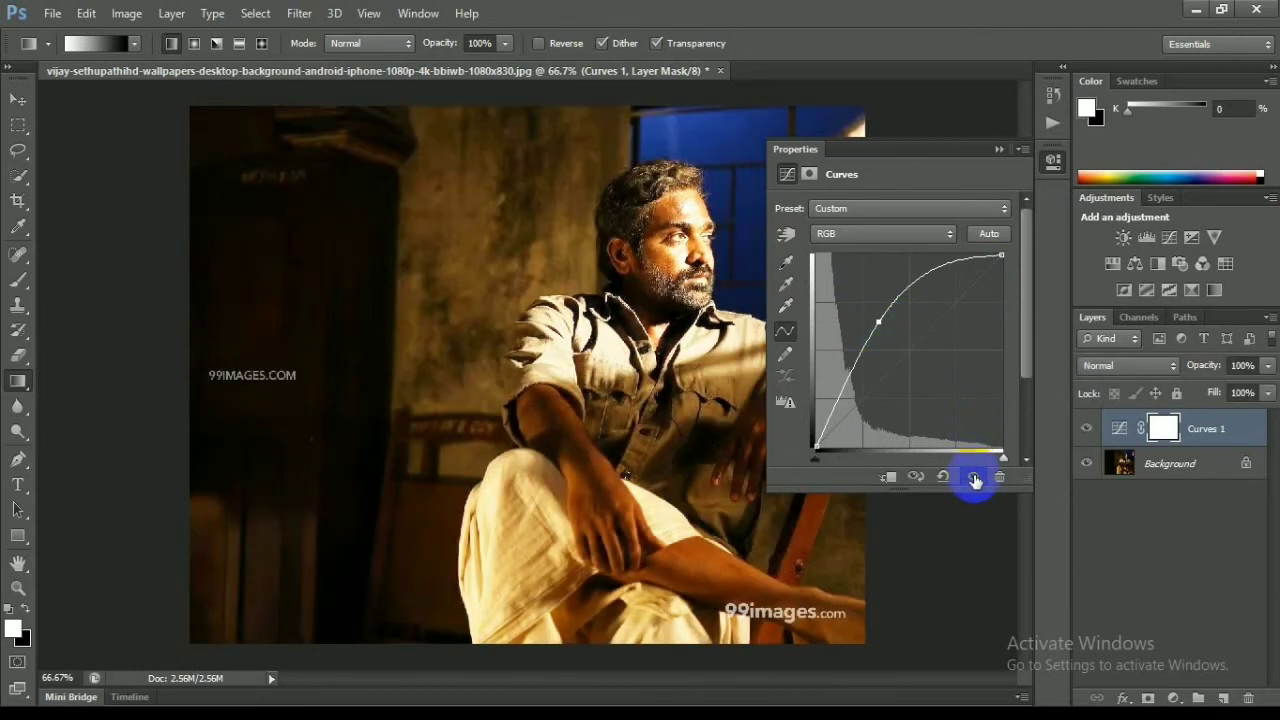
drag(878, 322, 874, 348)
click(890, 331)
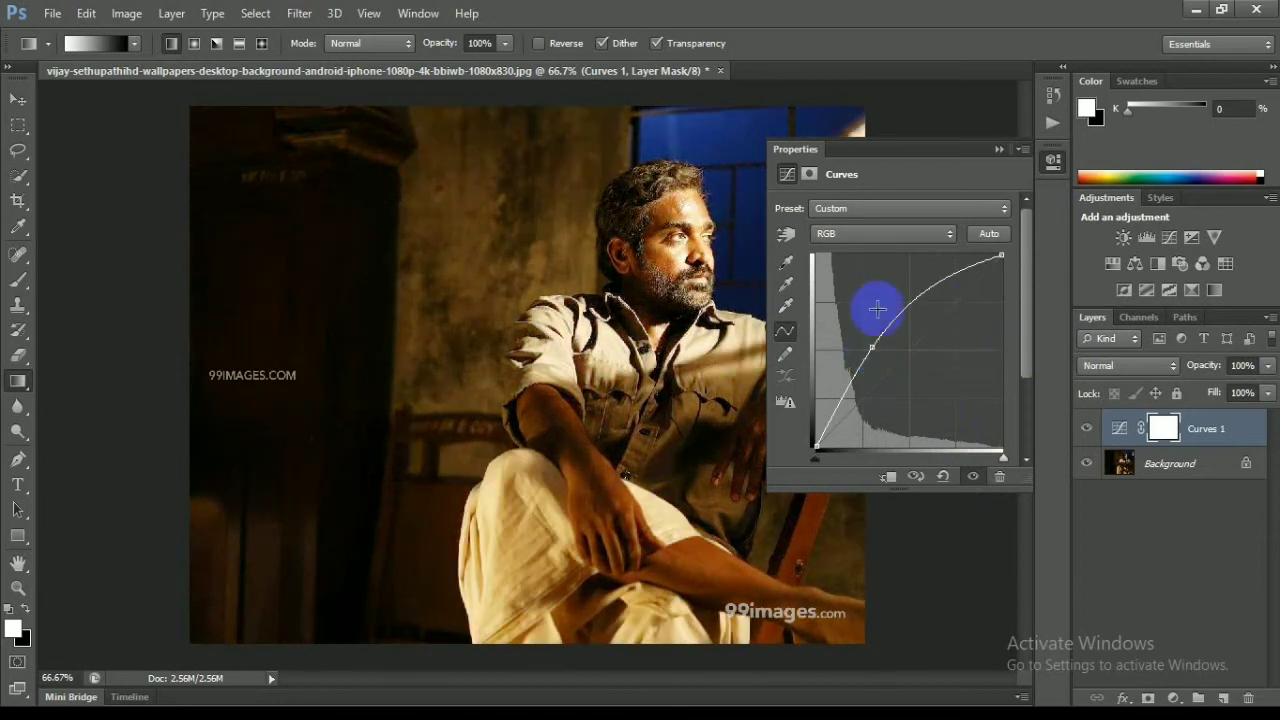
Delete the Curves adjustment layer and collapse its properties.
click(999, 476)
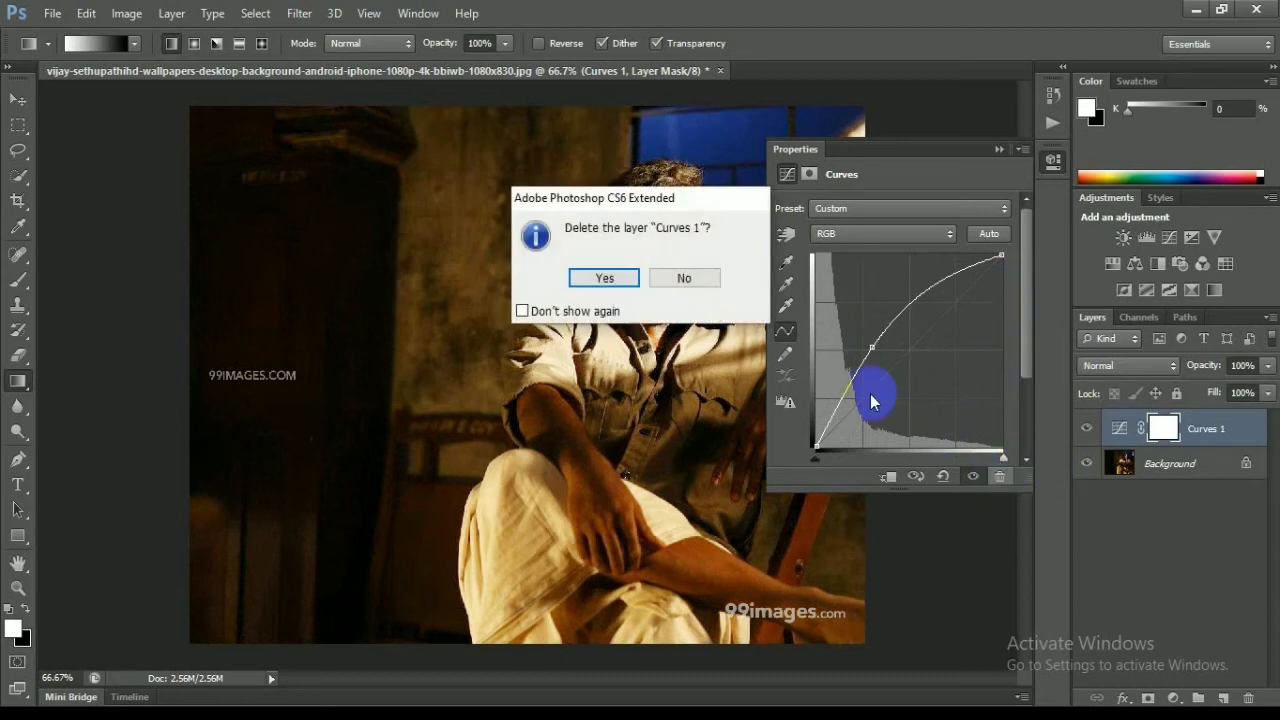
click(624, 279)
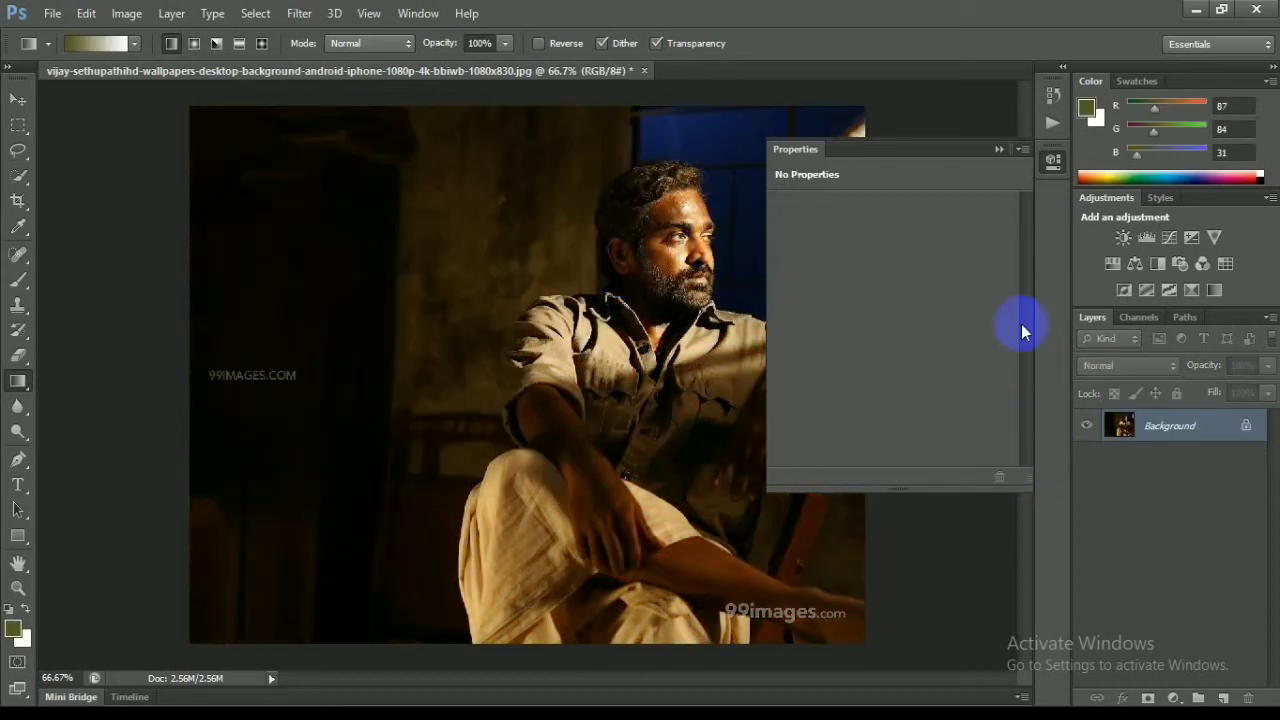
click(1000, 150)
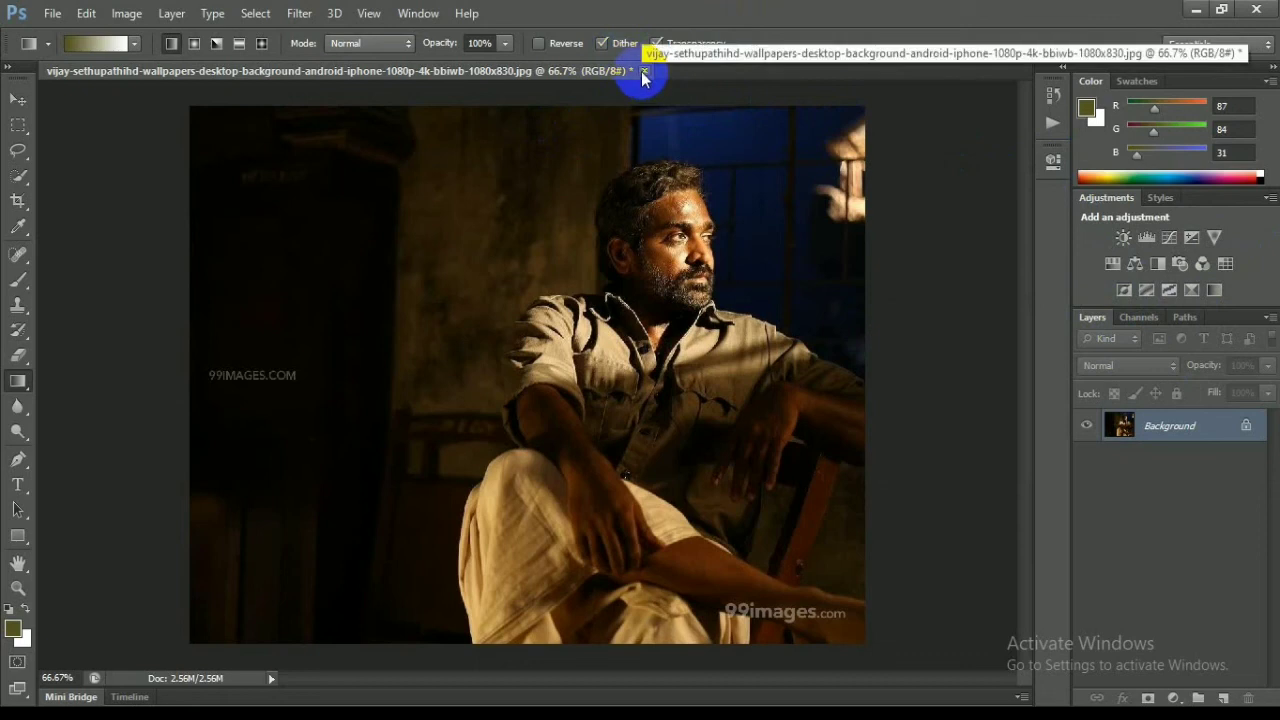
click(130, 14)
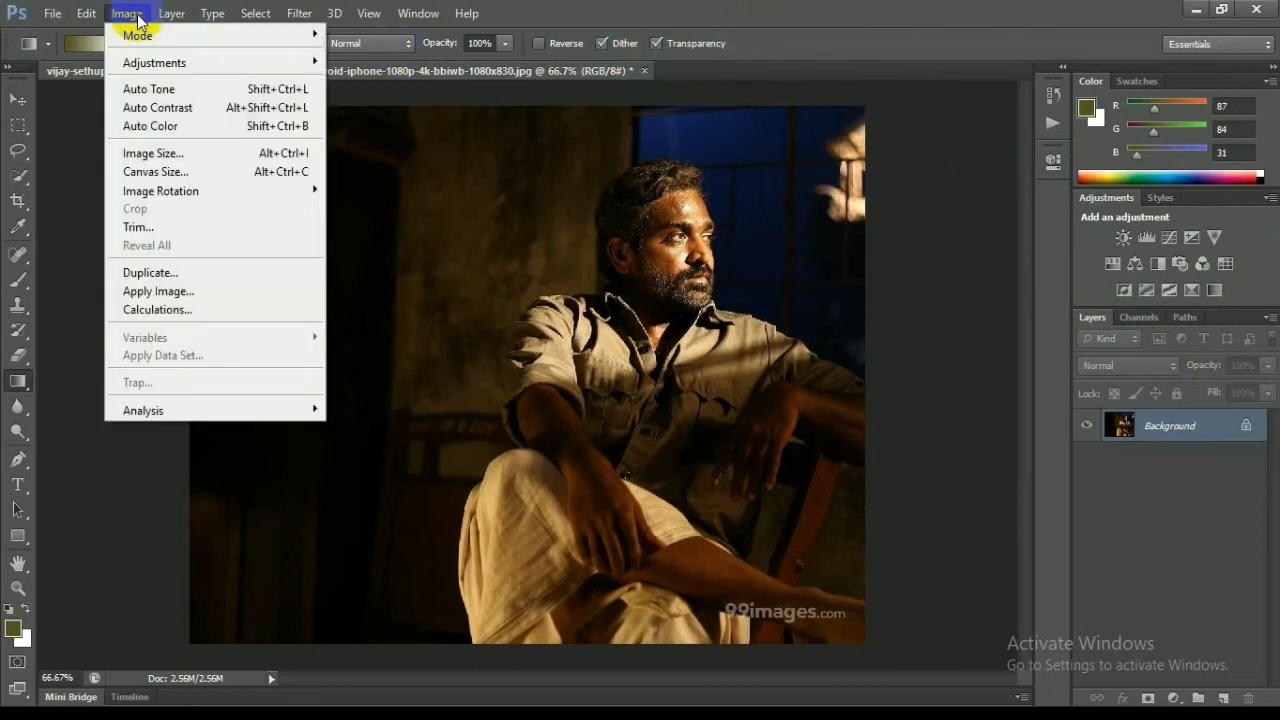
mouse_move(145, 62)
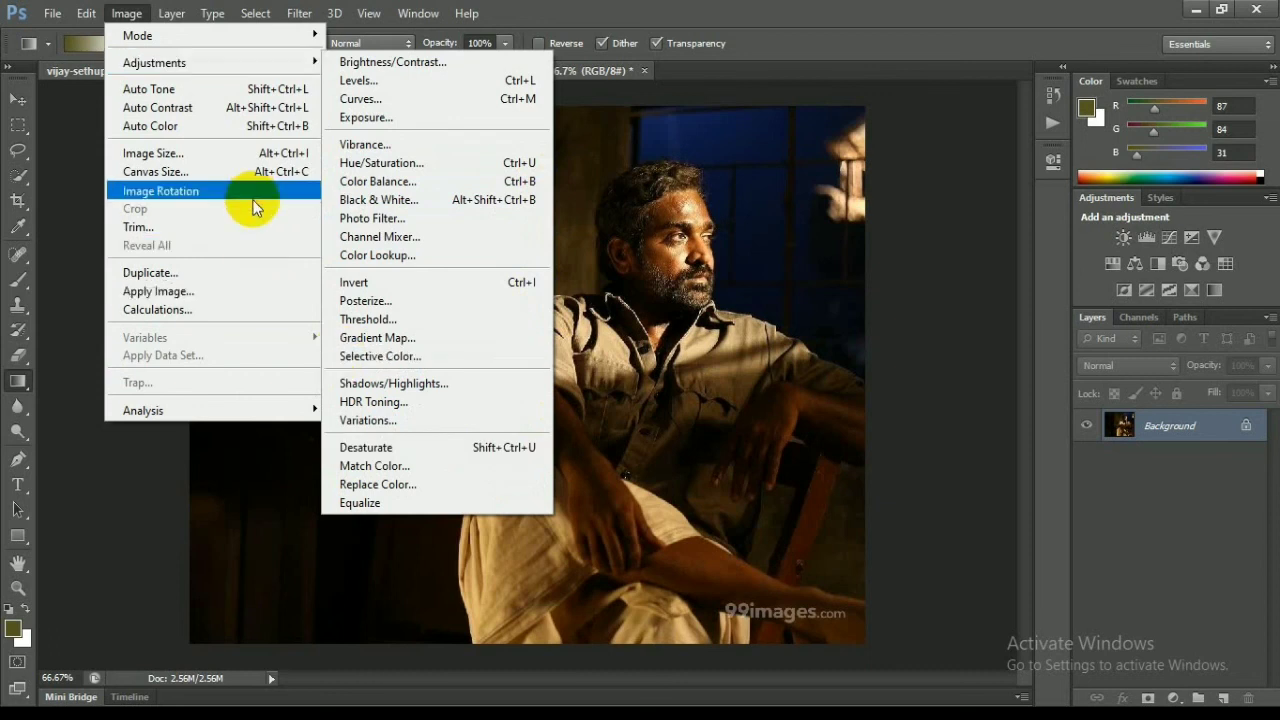
mouse_move(330, 15)
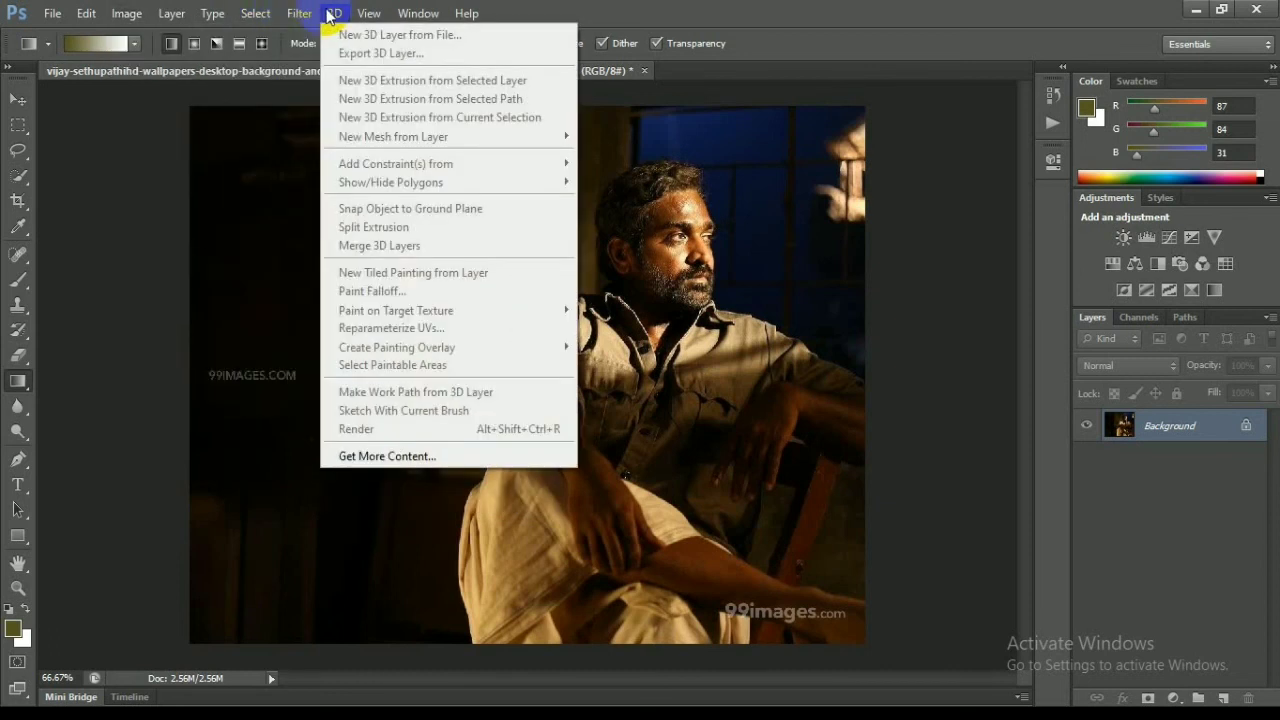
mouse_move(280, 18)
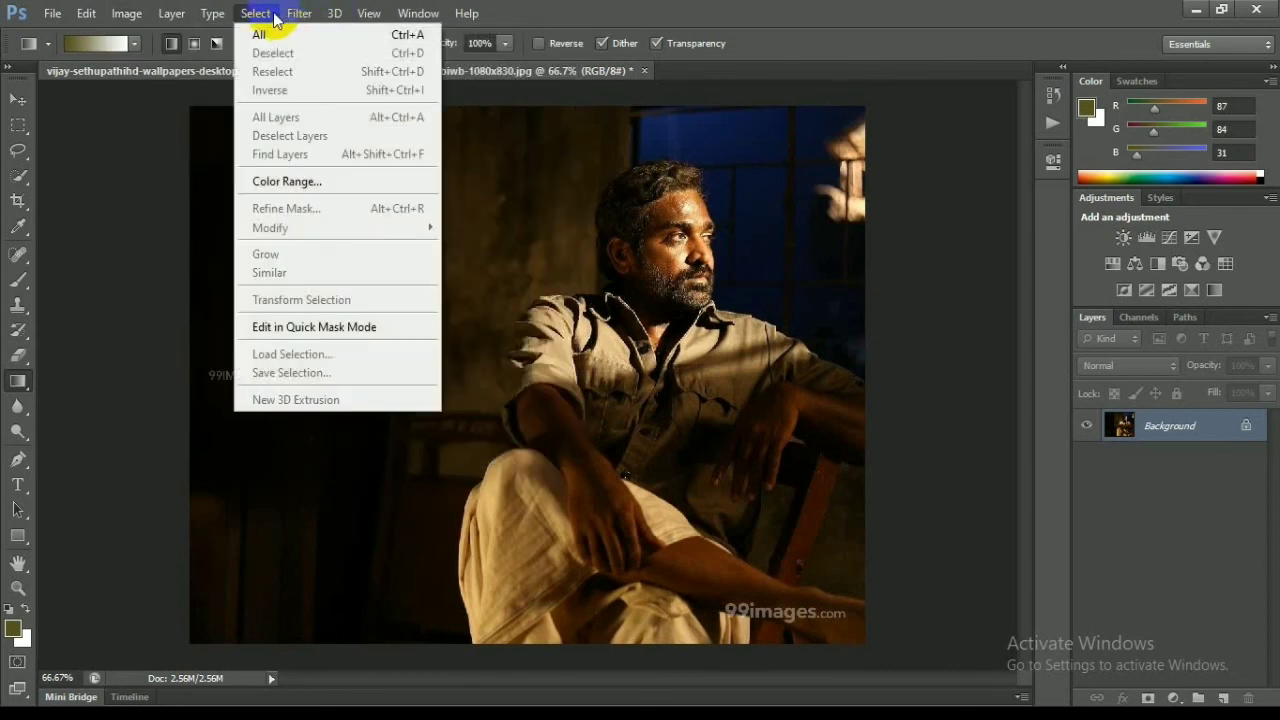
mouse_move(215, 17)
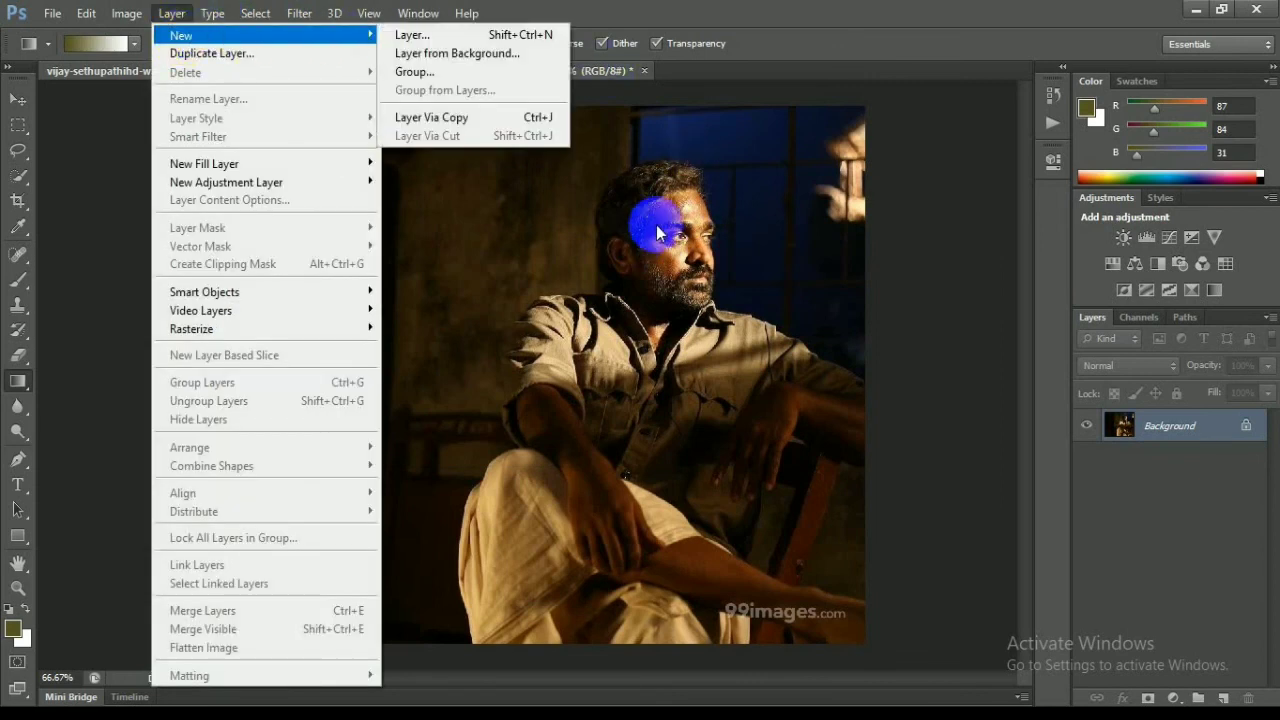
click(533, 236)
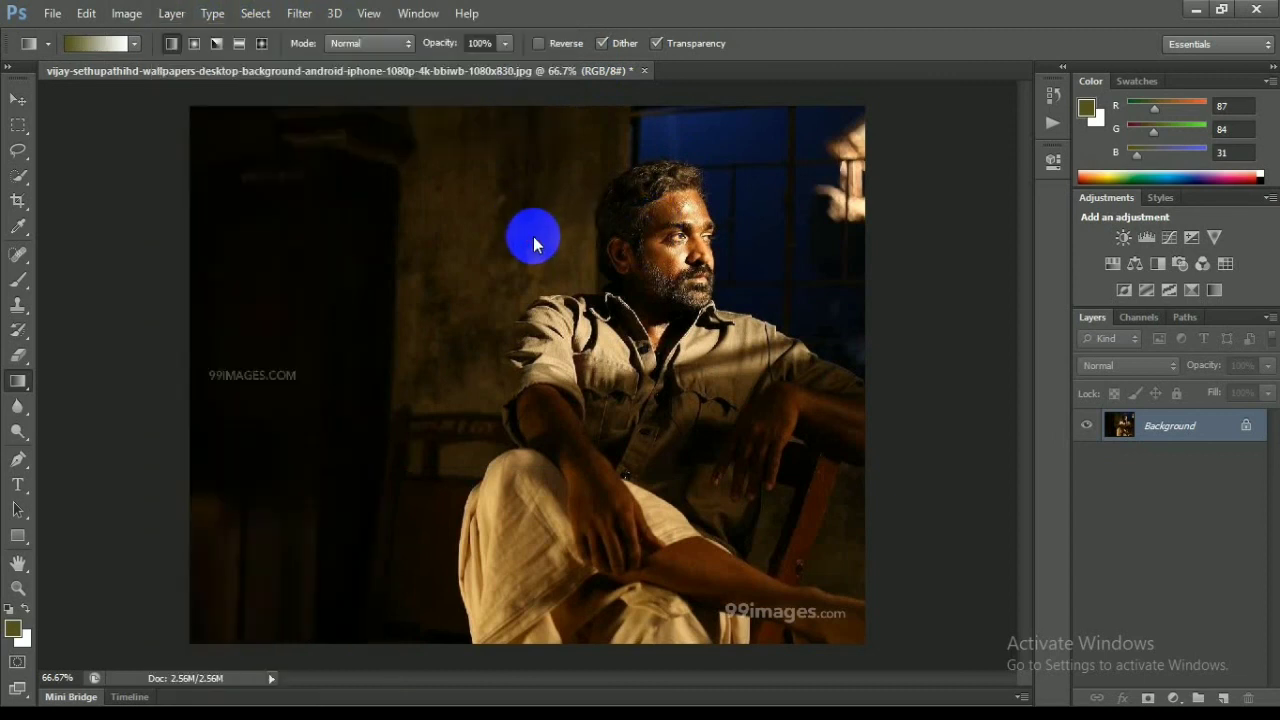
Close the dark seated portrait photo without saving changes.
click(644, 71)
click(712, 272)
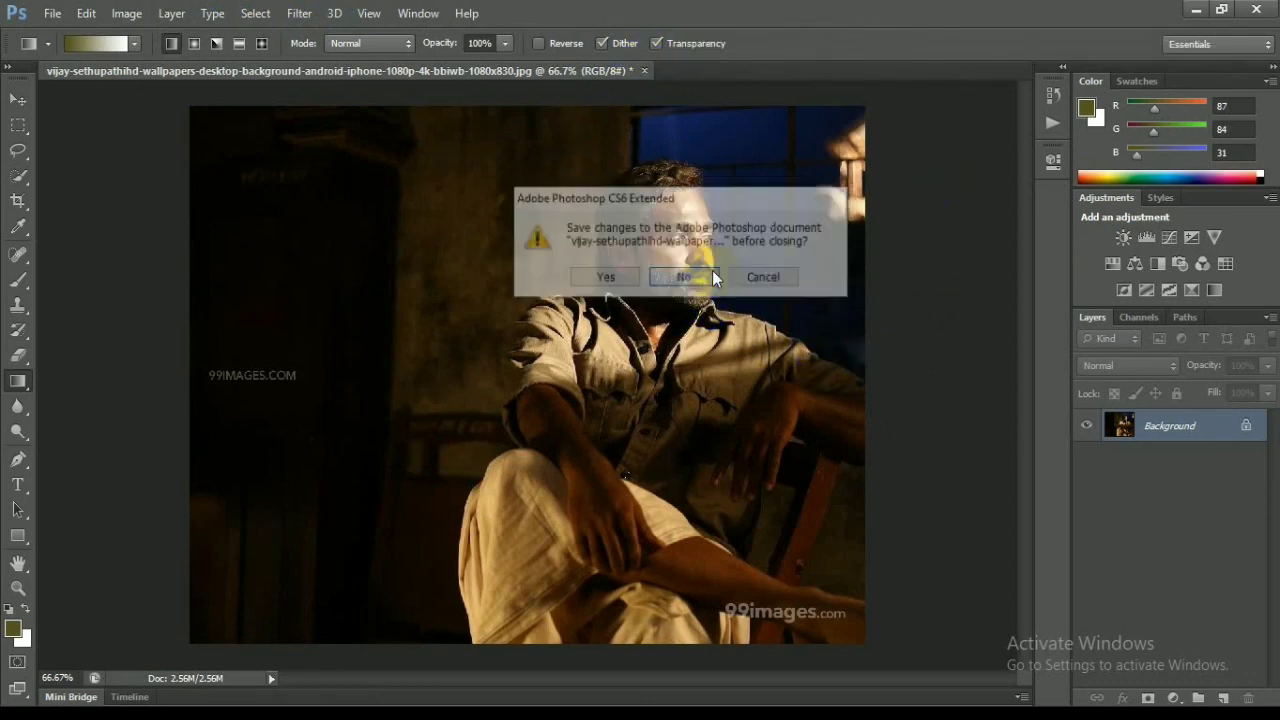